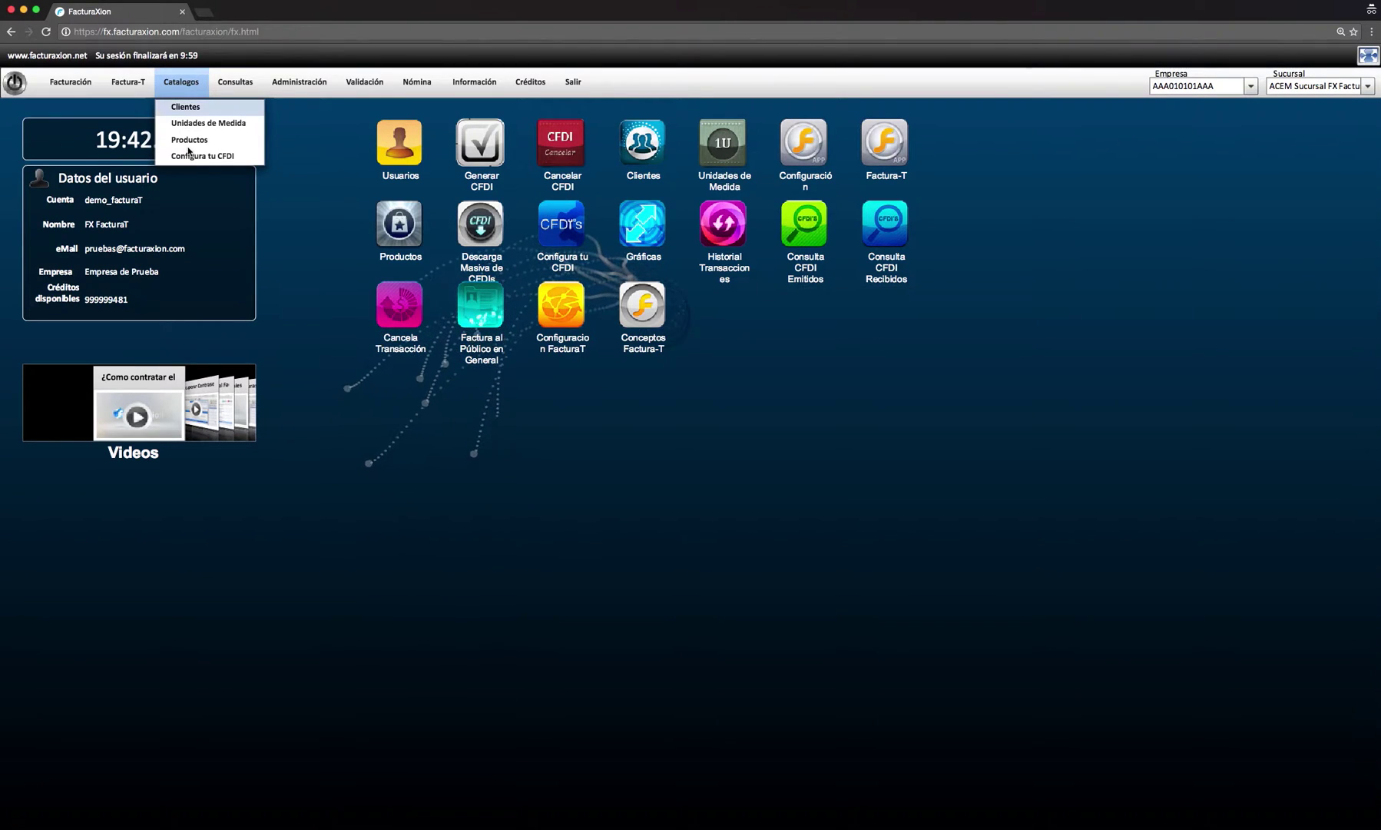
- In Configura tu CFDI, select Factura (I) as the CFDI type and confirm it
left_click(195, 158)
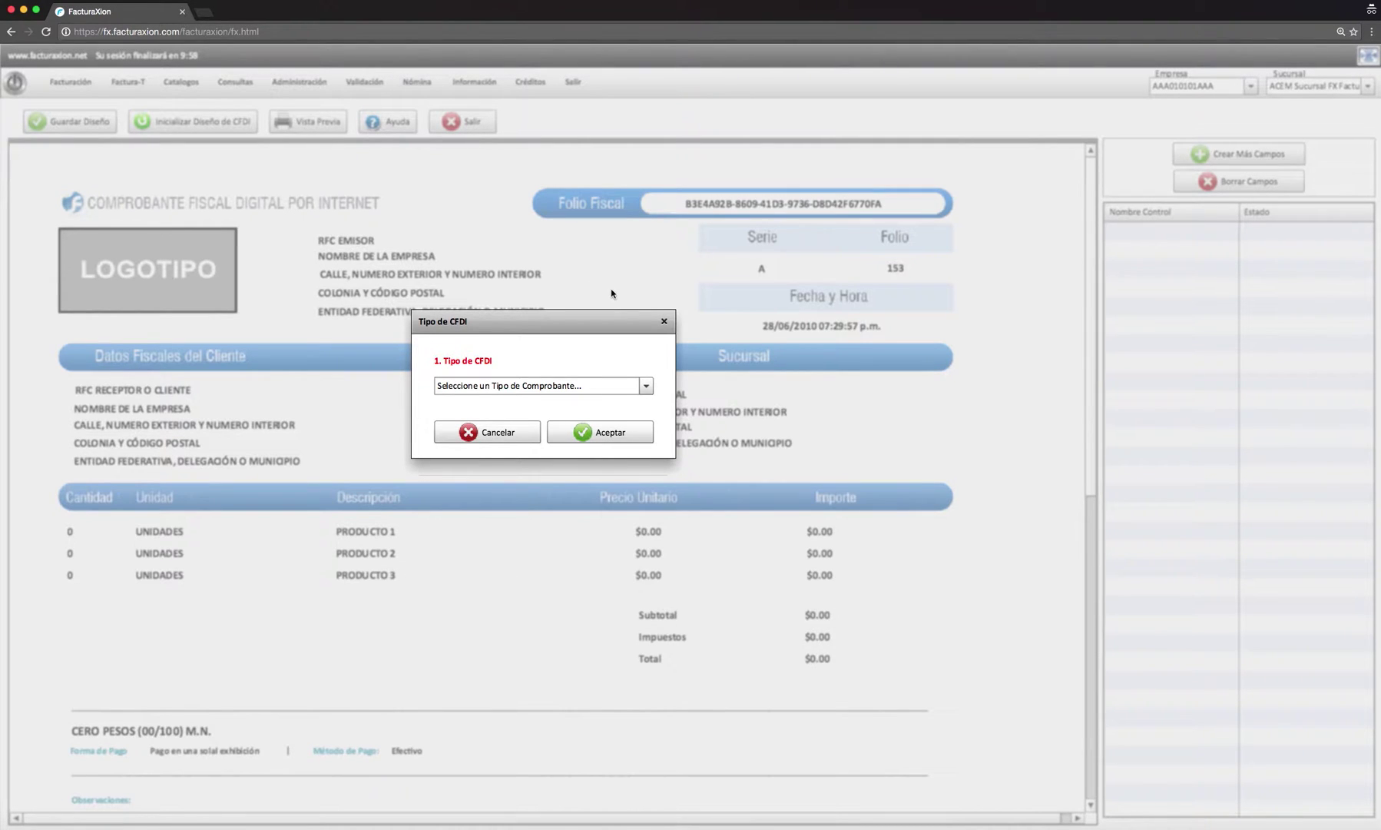
left_click(646, 386)
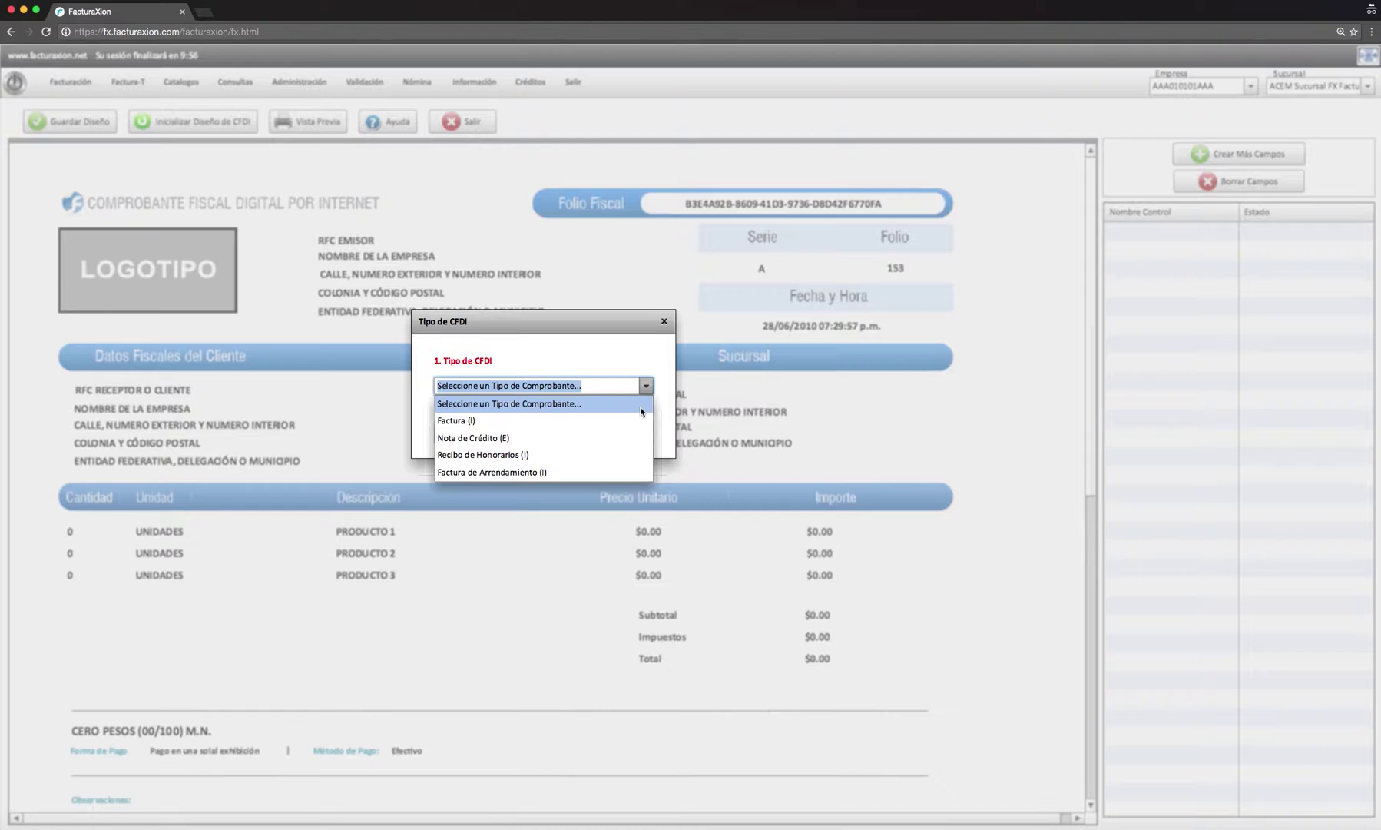
left_click(632, 420)
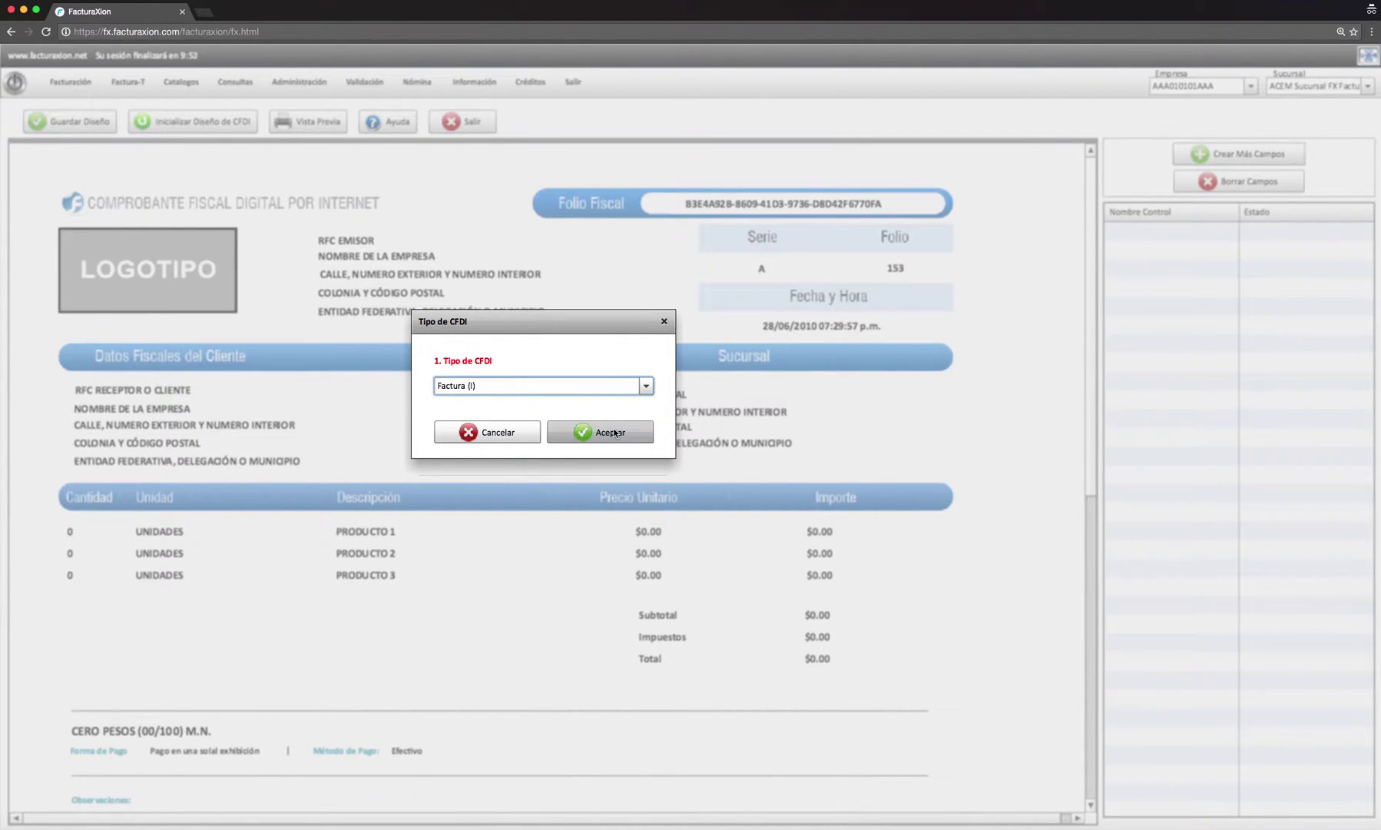
left_click(615, 432)
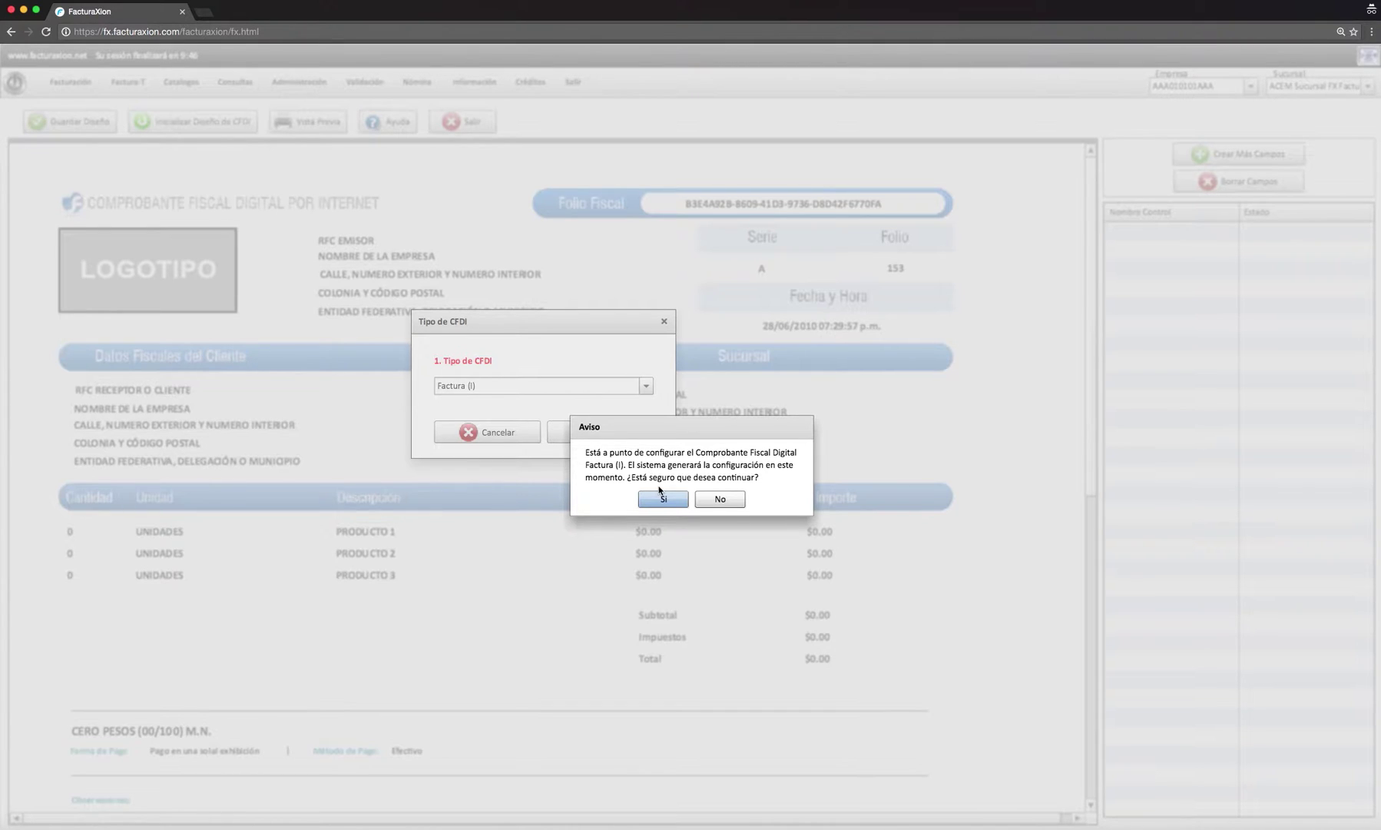
left_click(661, 505)
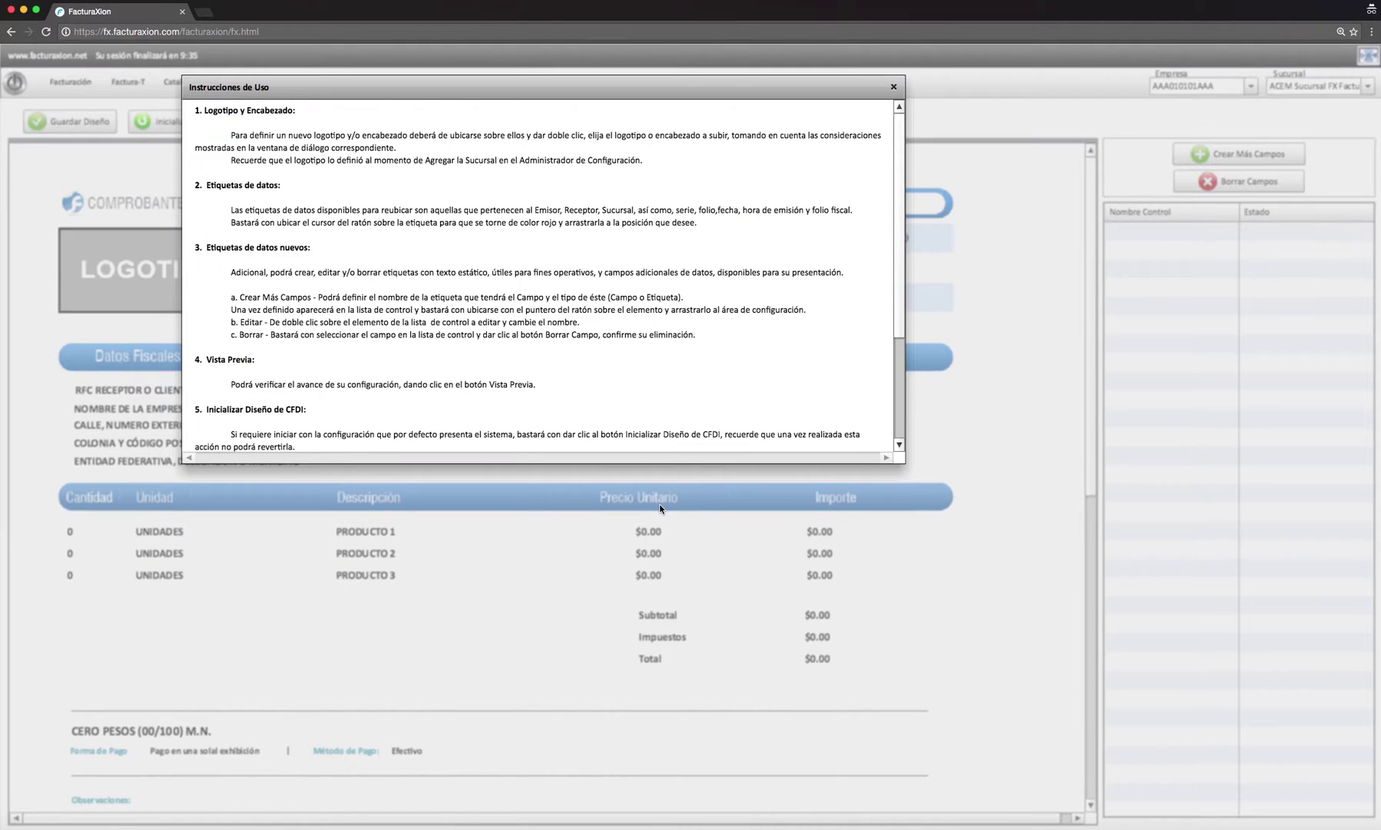
- Read the Instrucciones de Uso through to the end and enter the Factura template editor
left_click(896, 332)
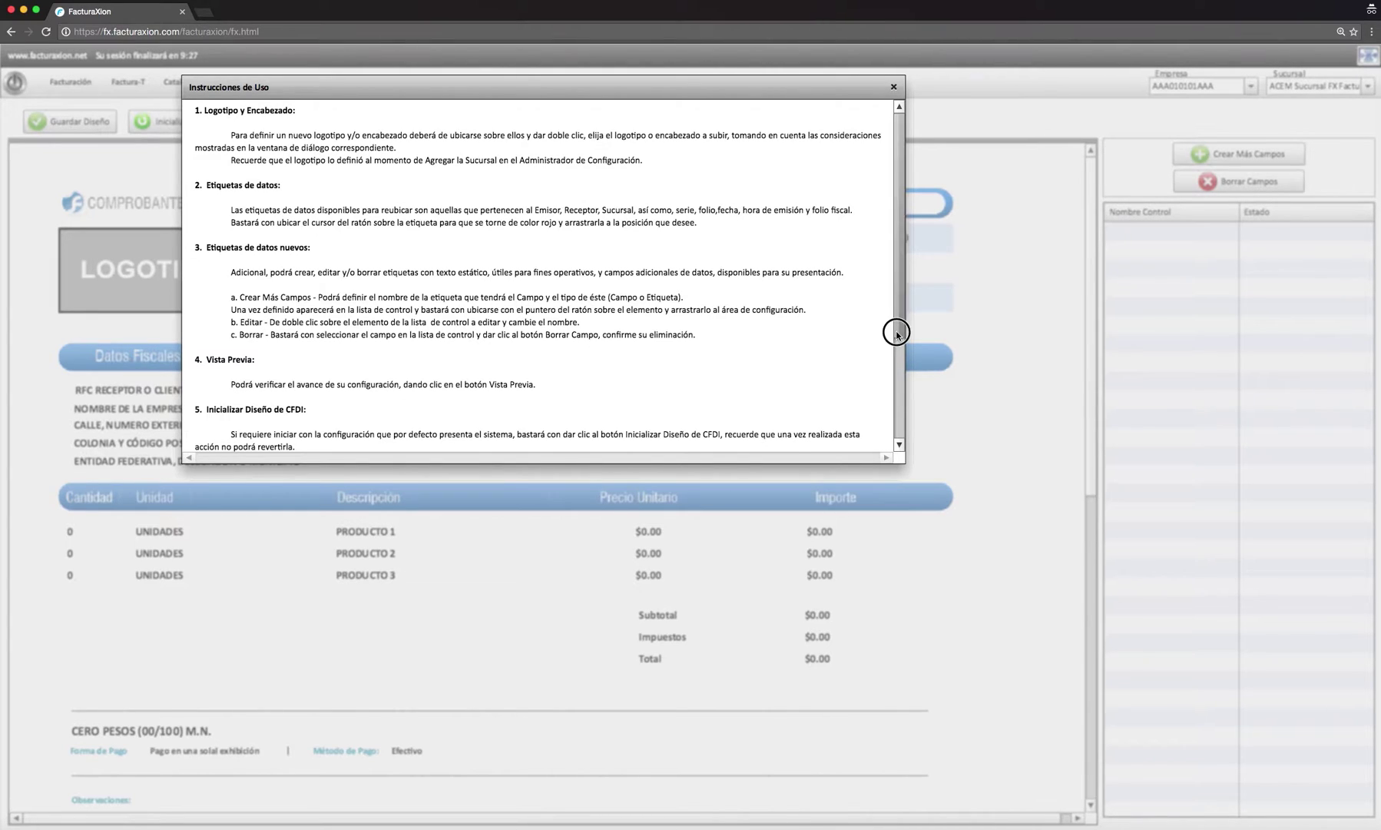
left_click_drag(895, 332, 901, 444)
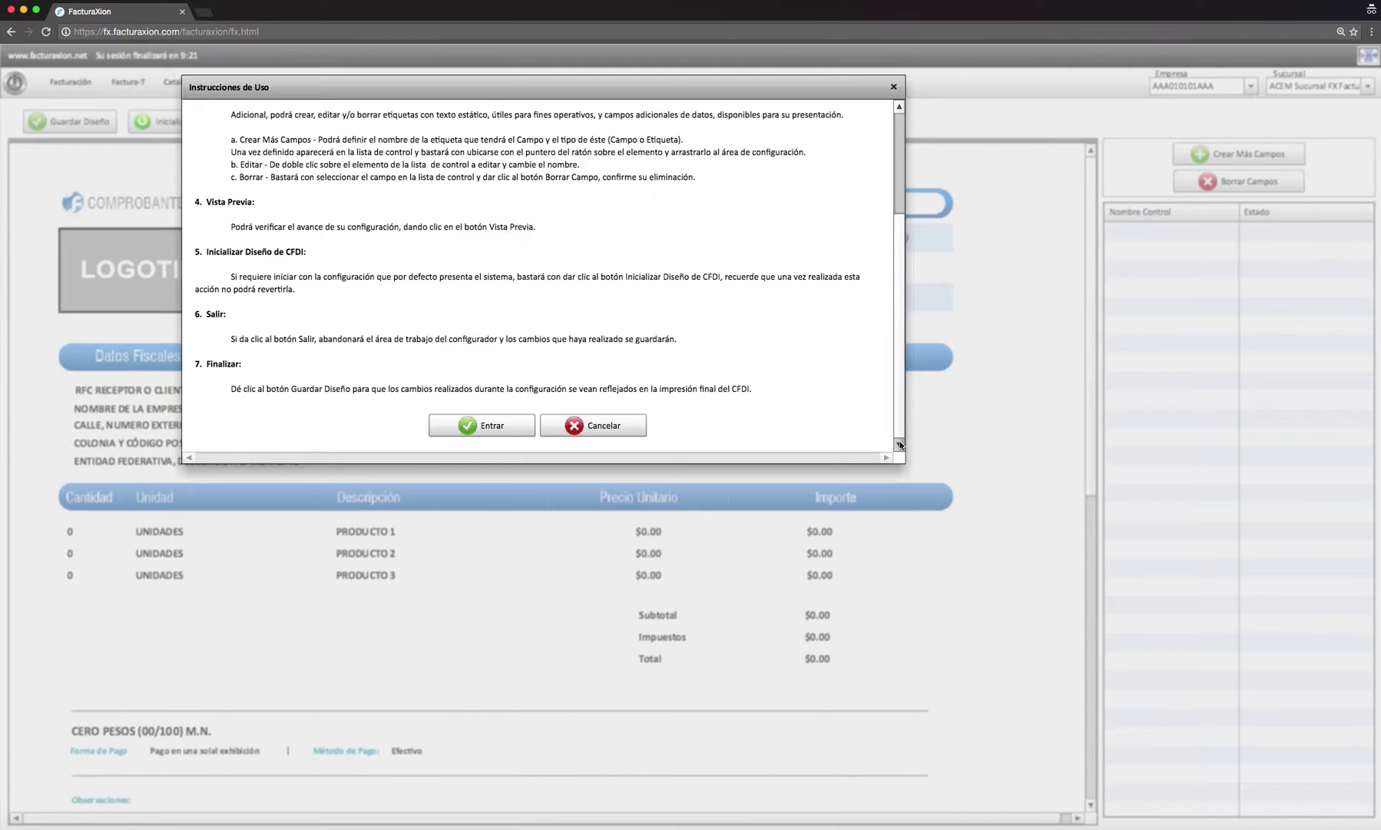
left_click(490, 426)
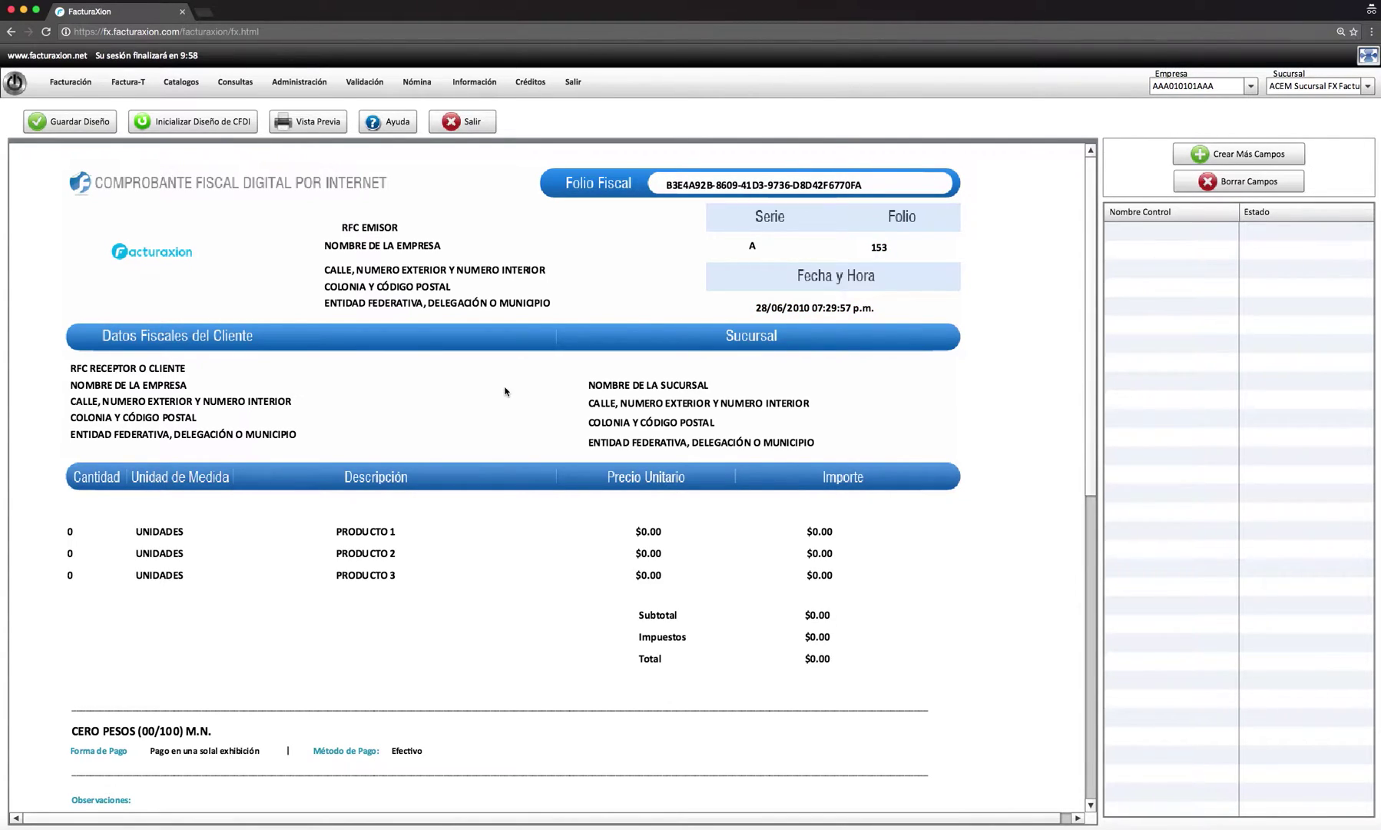
- Shift NOMBRE DE LA EMPRESA slightly right, save the design, and preview it as PDF
left_click(371, 244)
left_click_drag(371, 245, 408, 242)
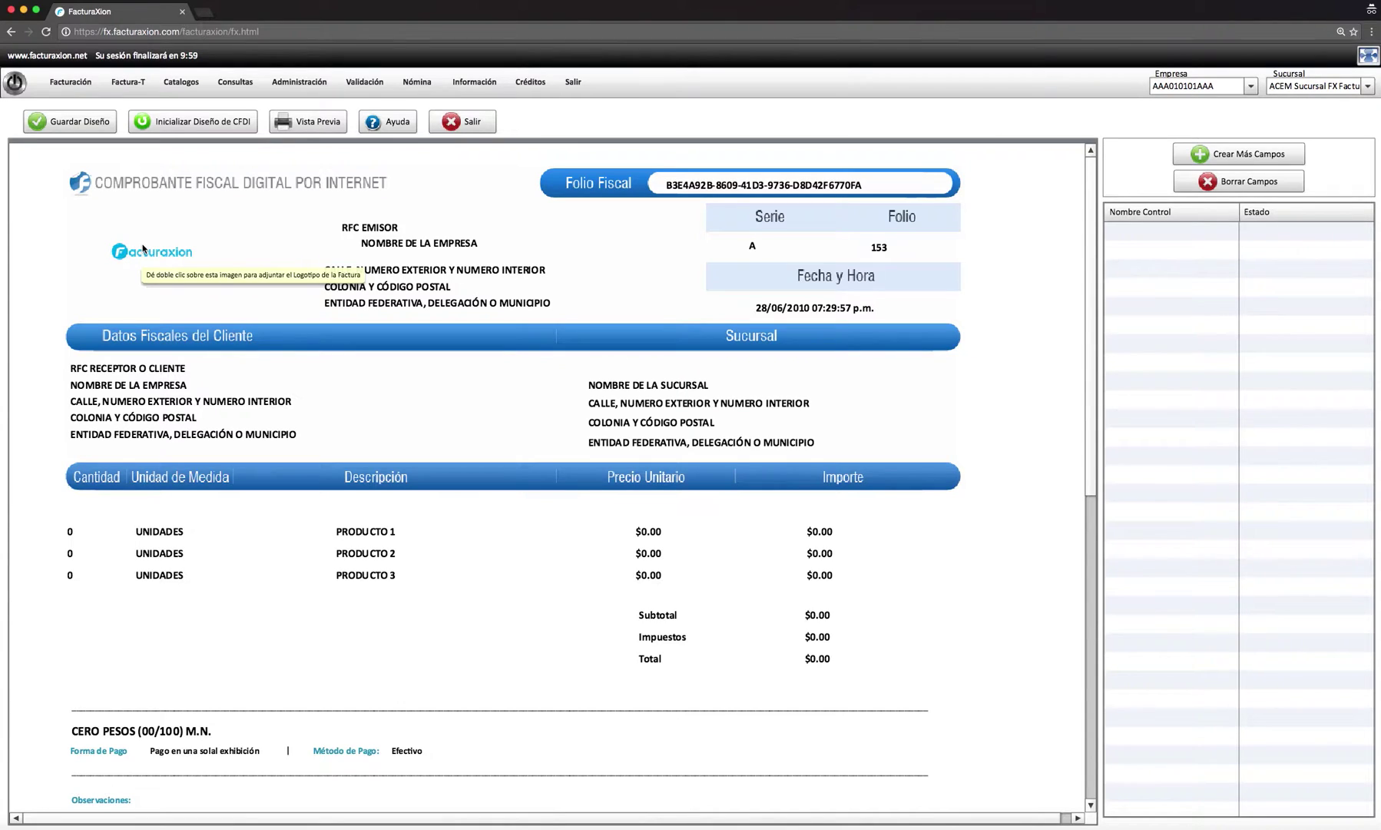
left_click(55, 123)
left_click(666, 492)
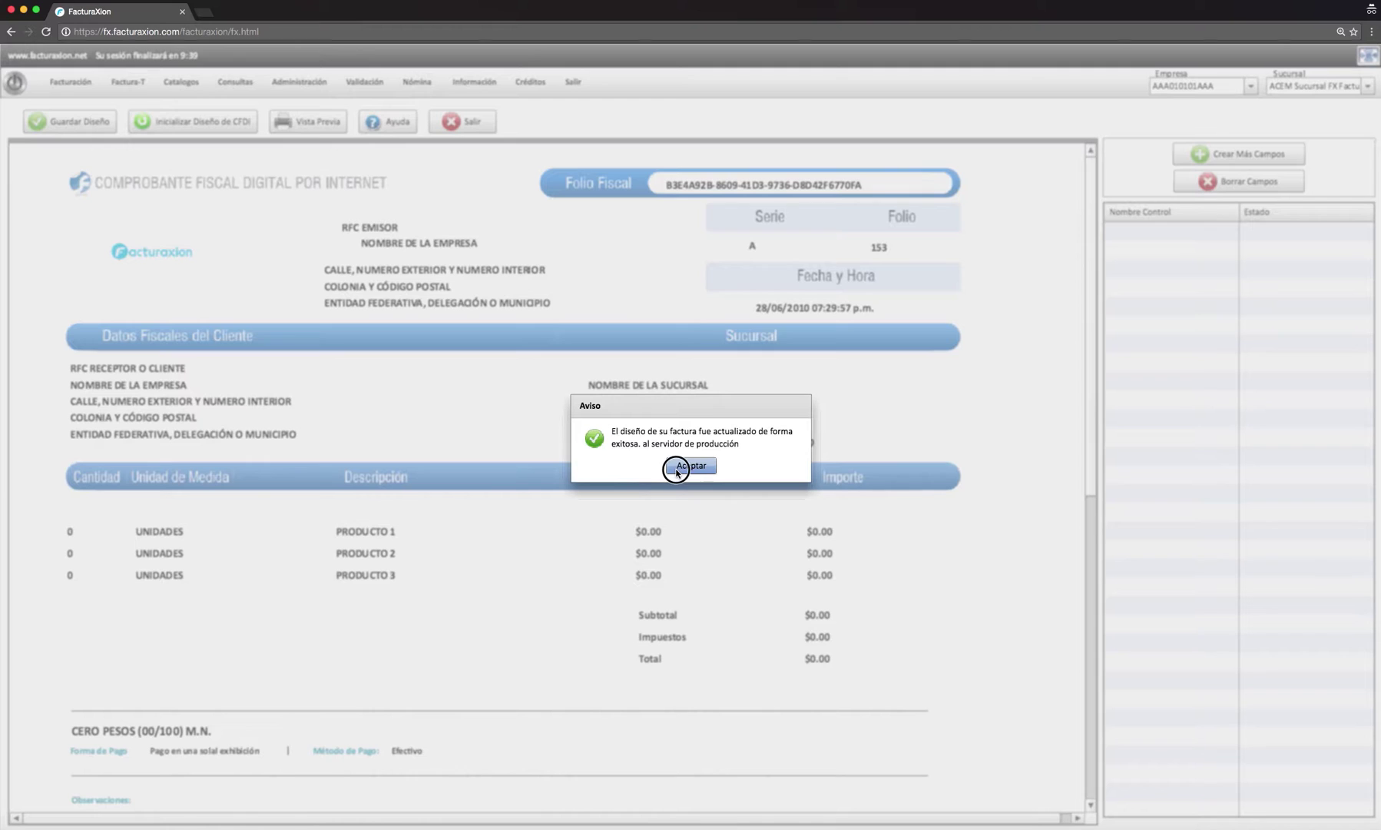
left_click(690, 466)
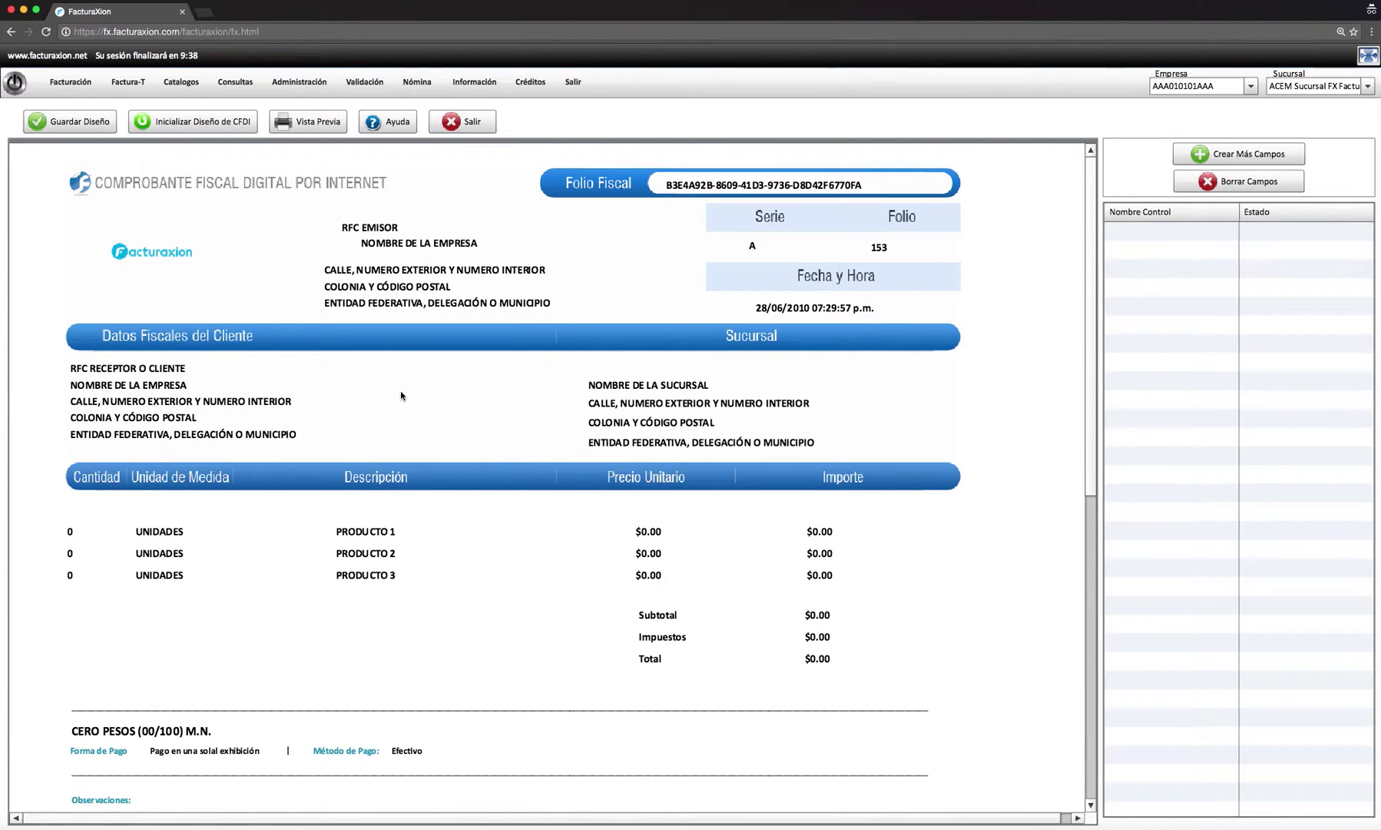
left_click(328, 126)
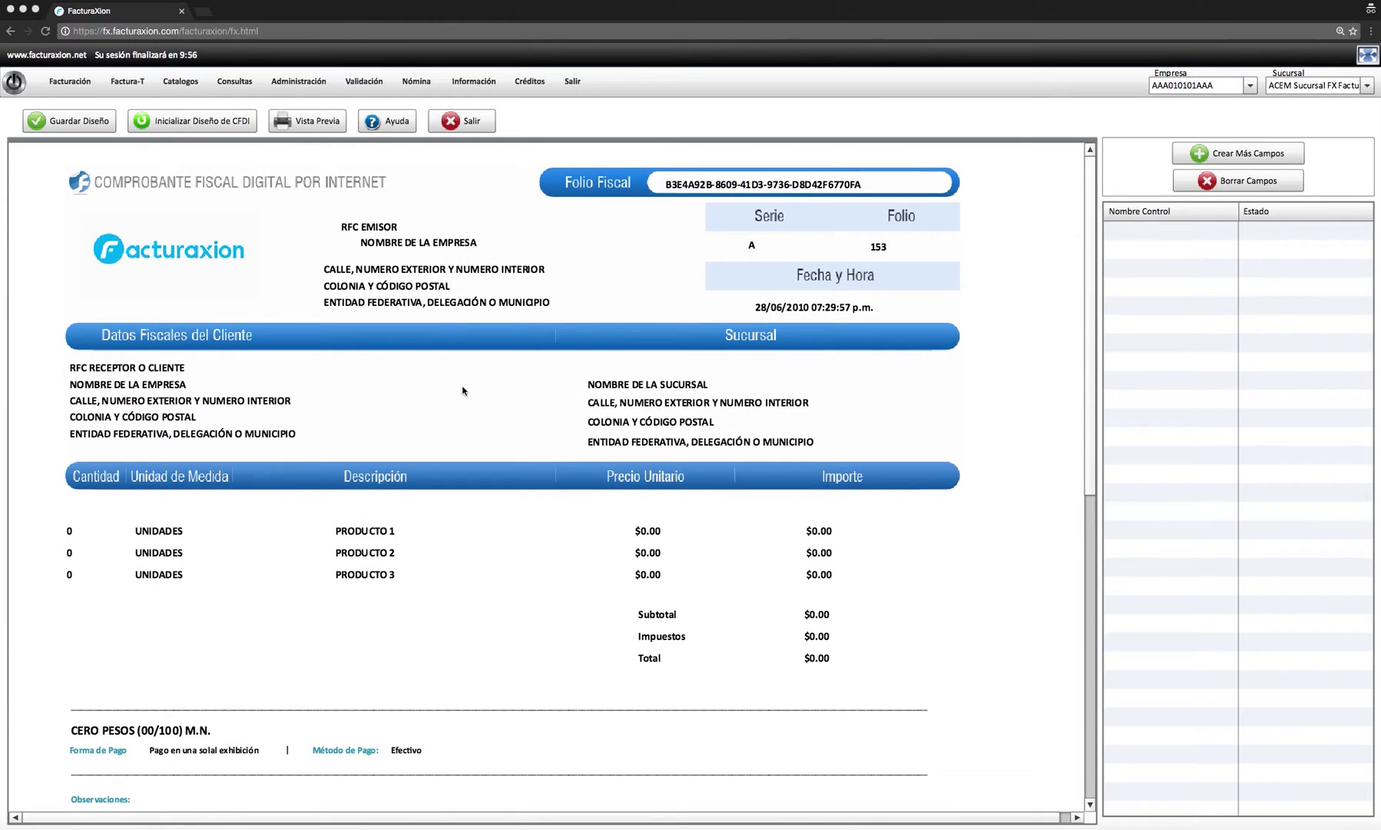
- Upload logo.png as the invoice logo through the Adjuntar Logotipo window
left_click(162, 256)
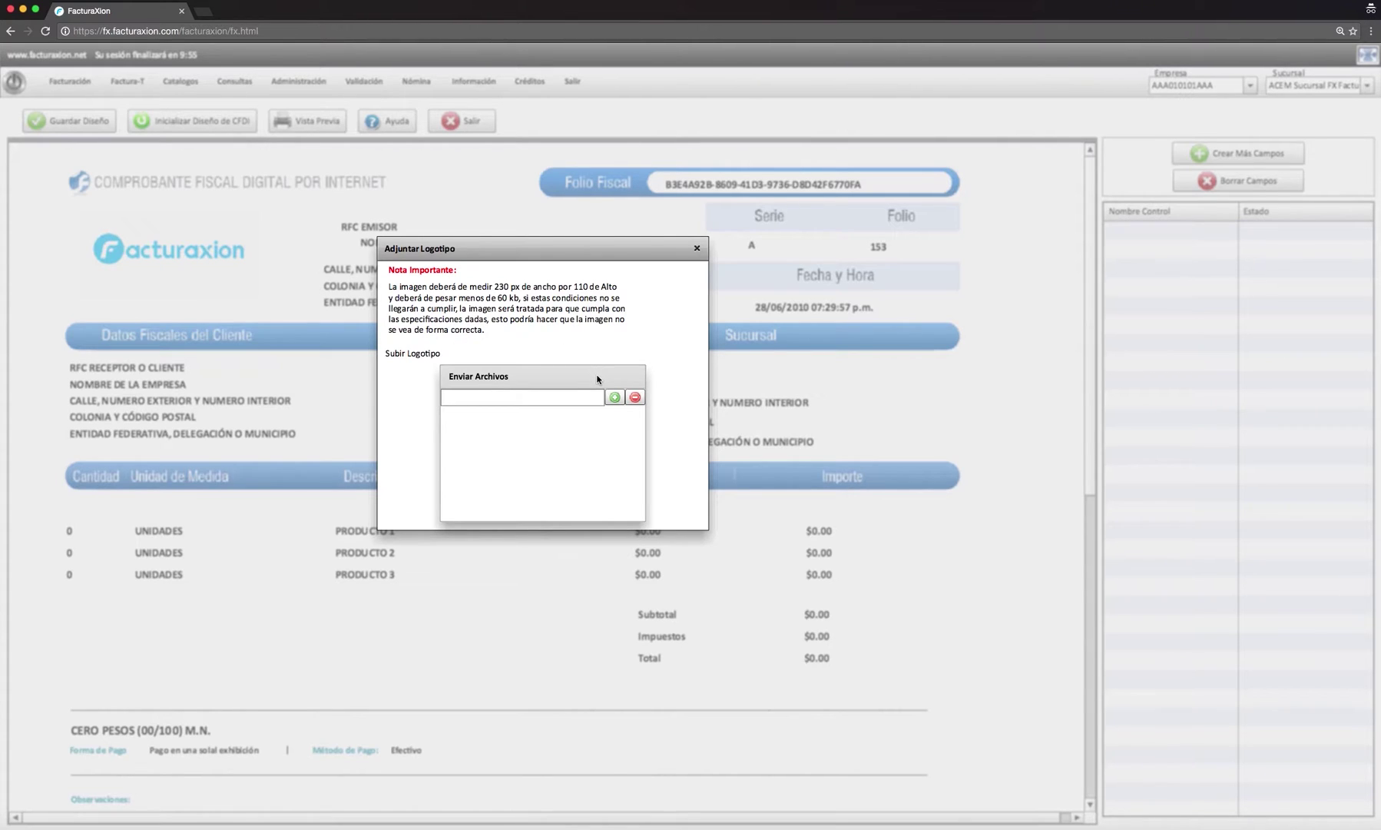
left_click(613, 397)
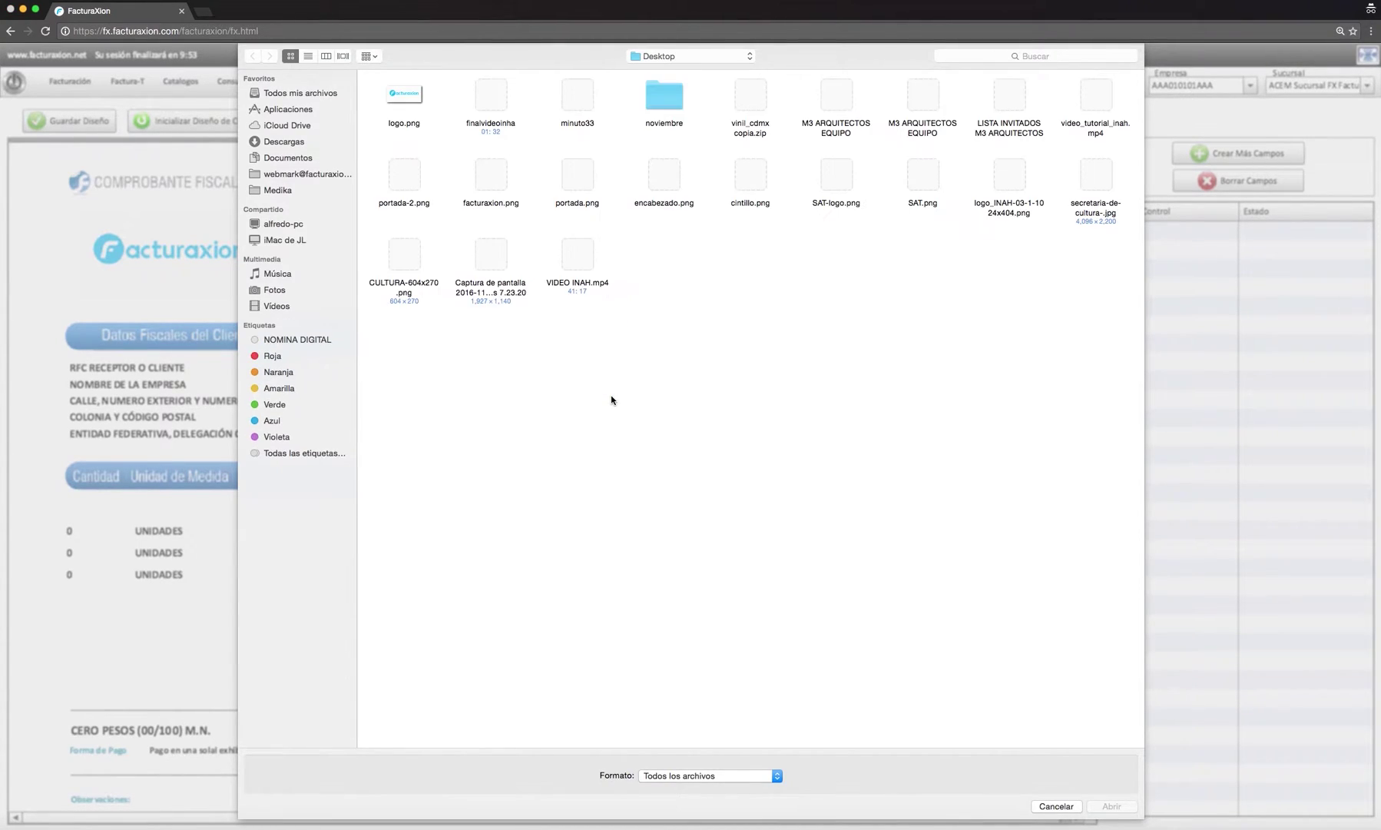
left_click(395, 96)
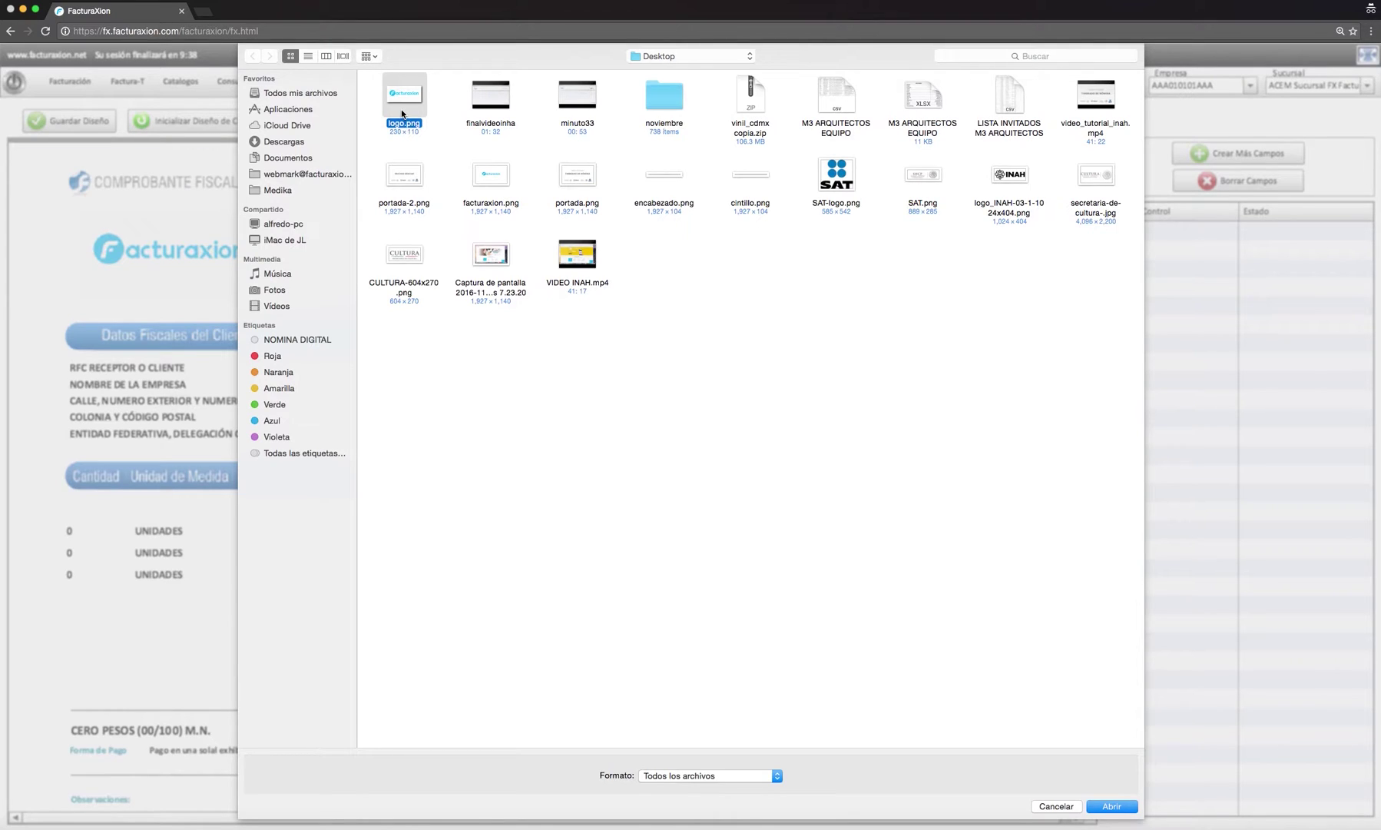
left_click(1109, 807)
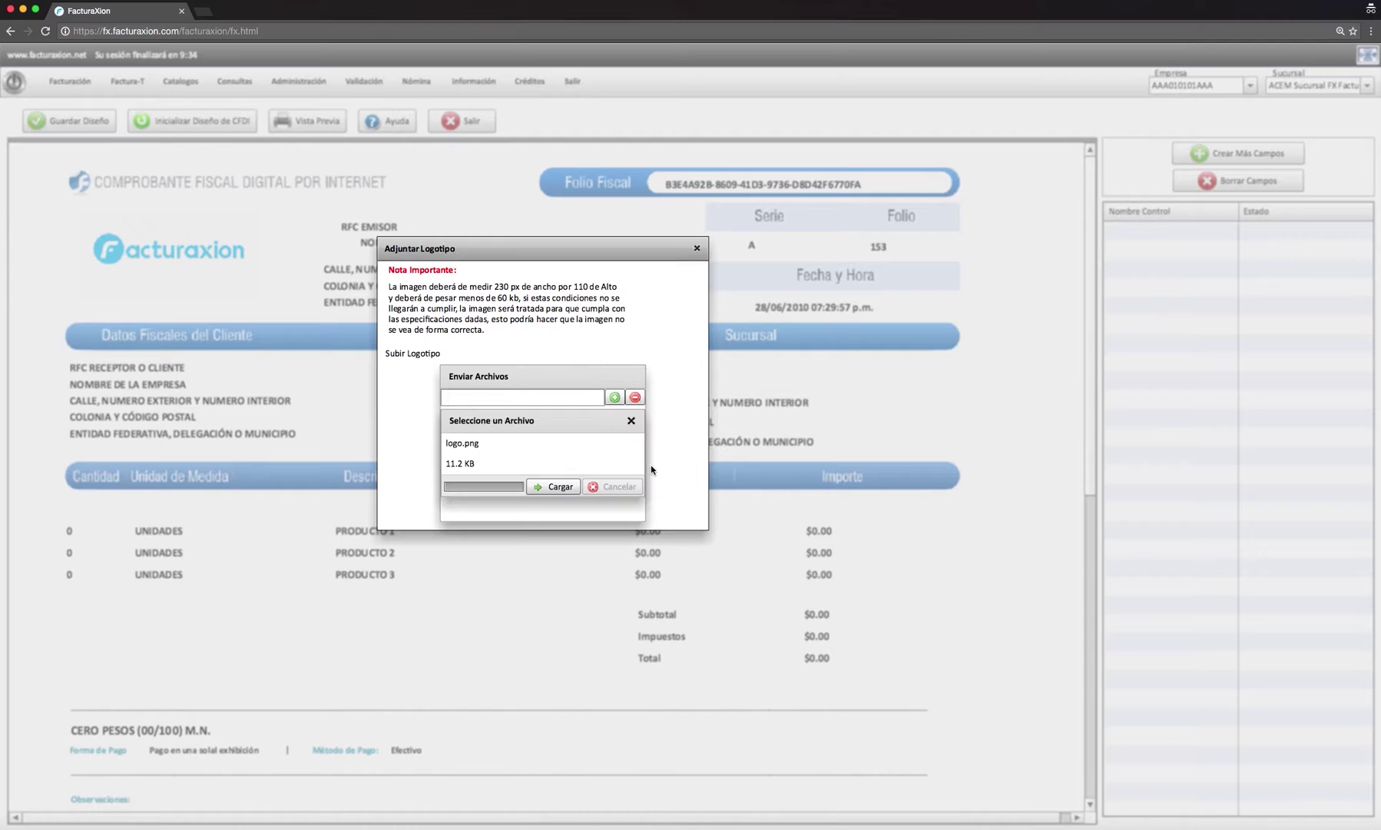
left_click(541, 486)
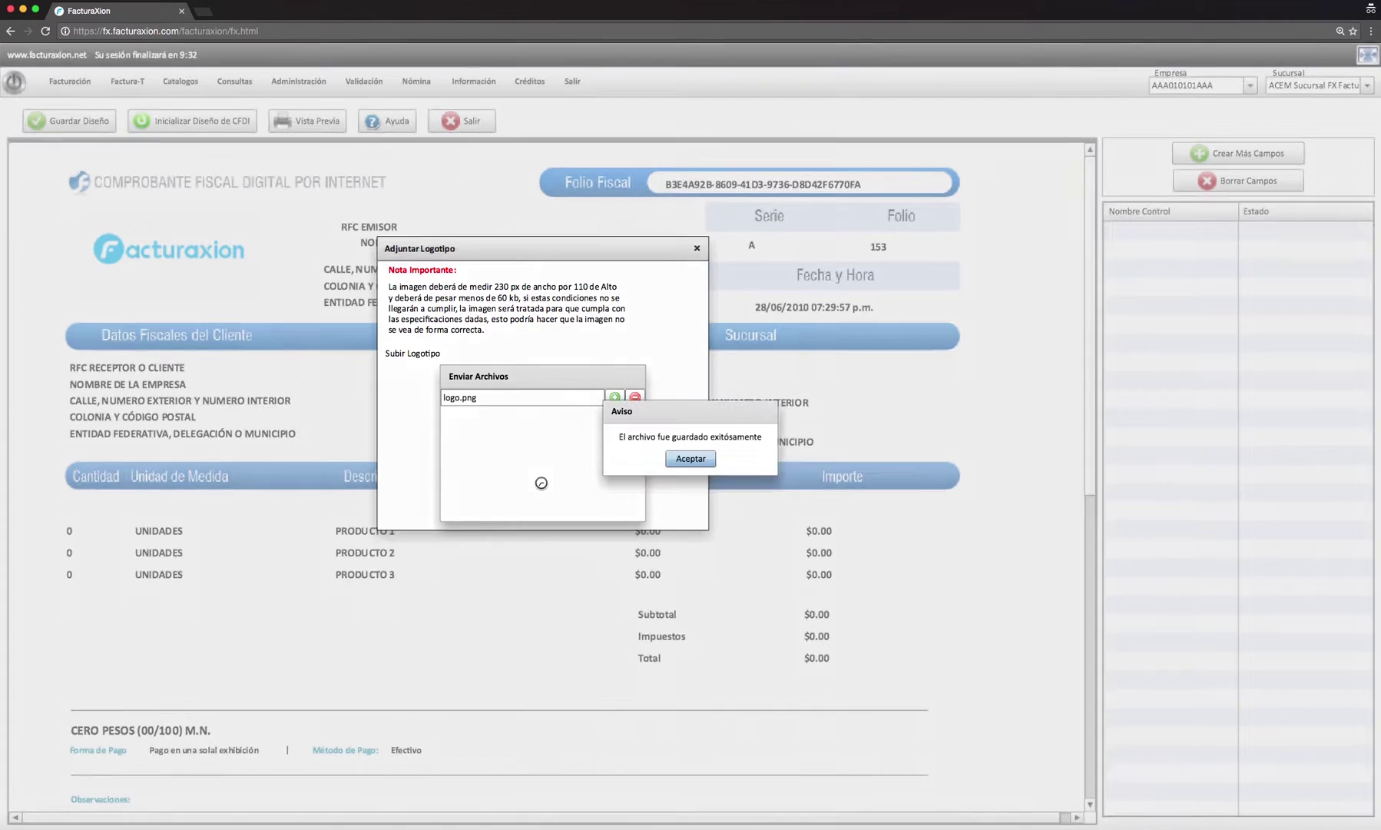
left_click(681, 462)
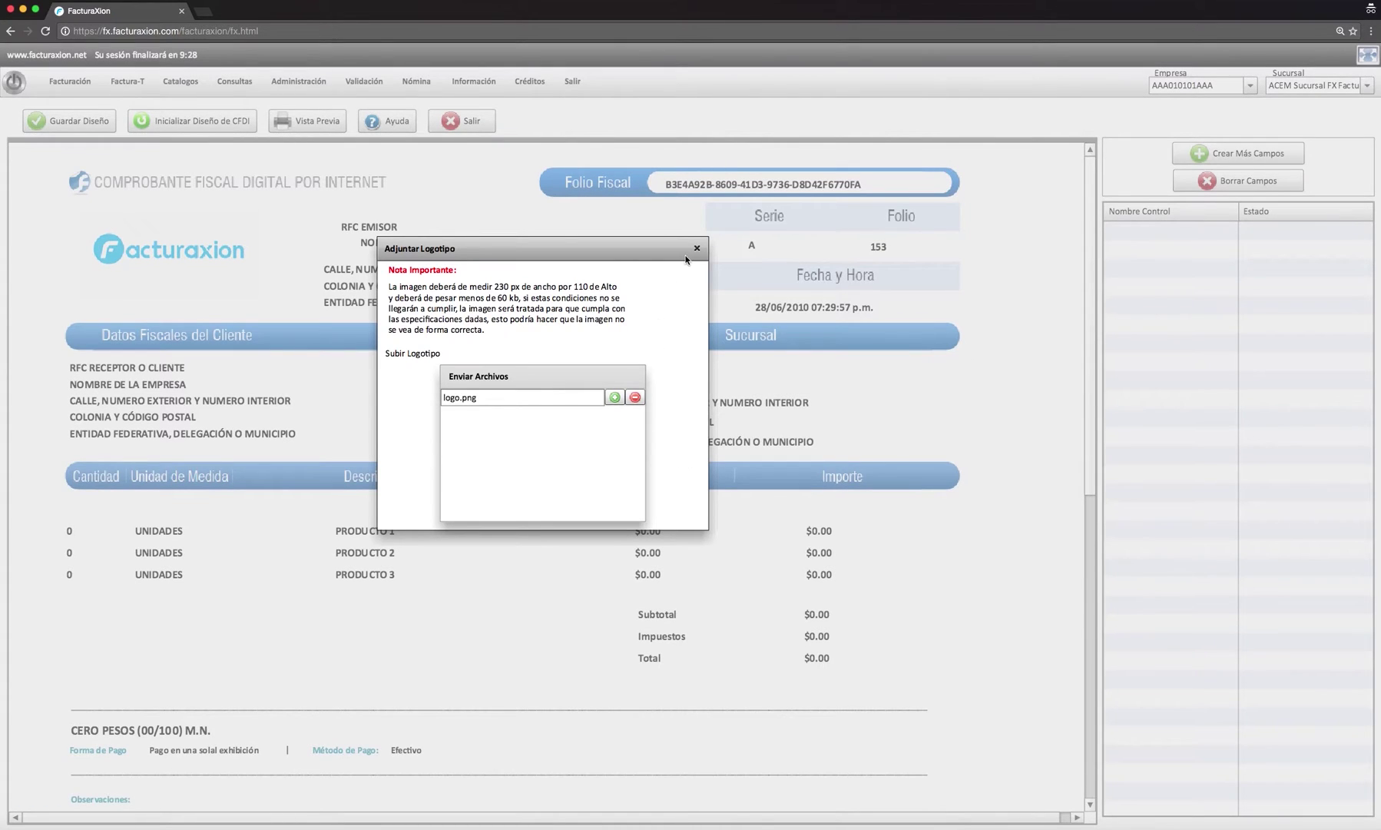
- Close the Adjuntar Logotipo window to see the Facturaxion logo in the template header
left_click(697, 248)
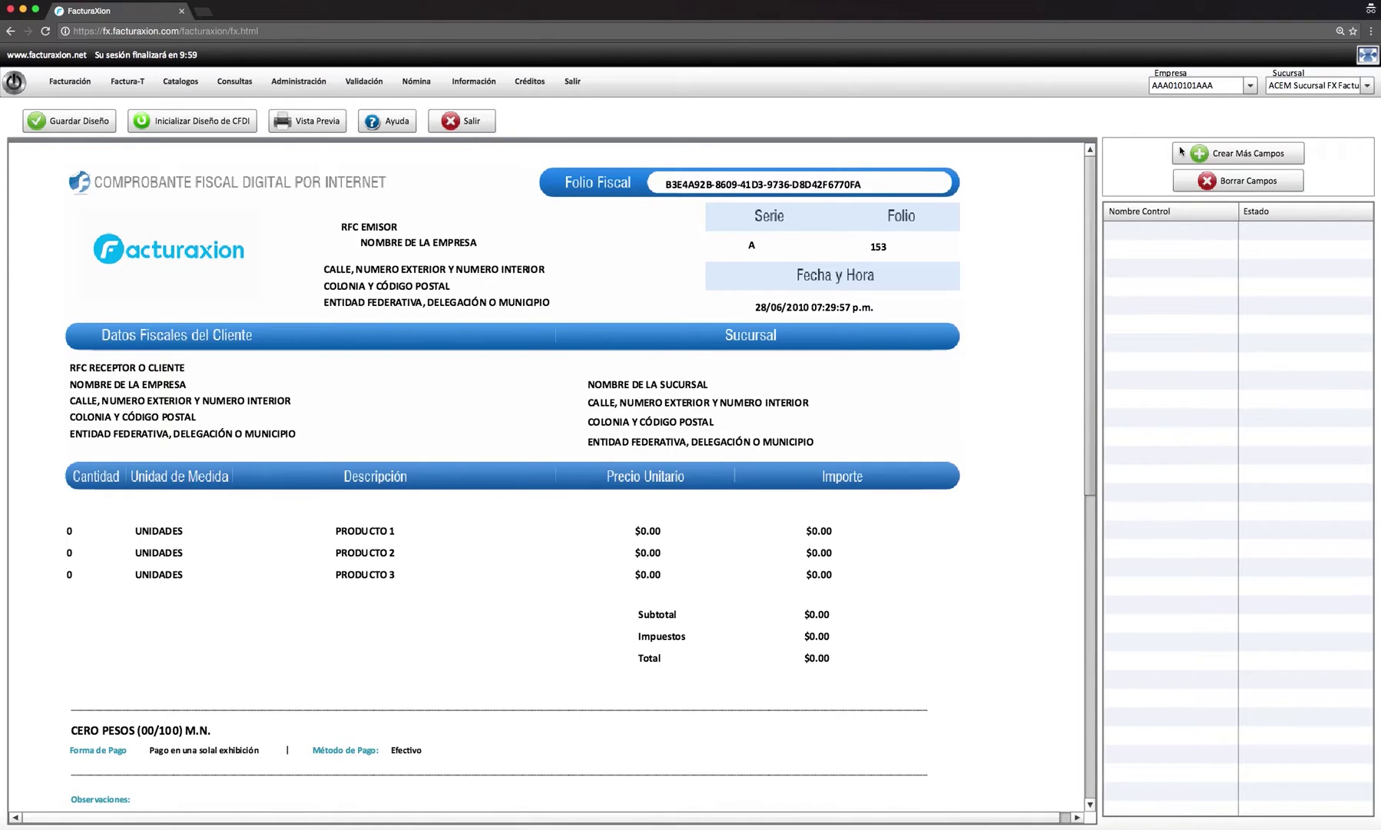
- Try adding a Campo field named 'TIPO FACTURA'; it is rejected for containing a space
left_click(1223, 154)
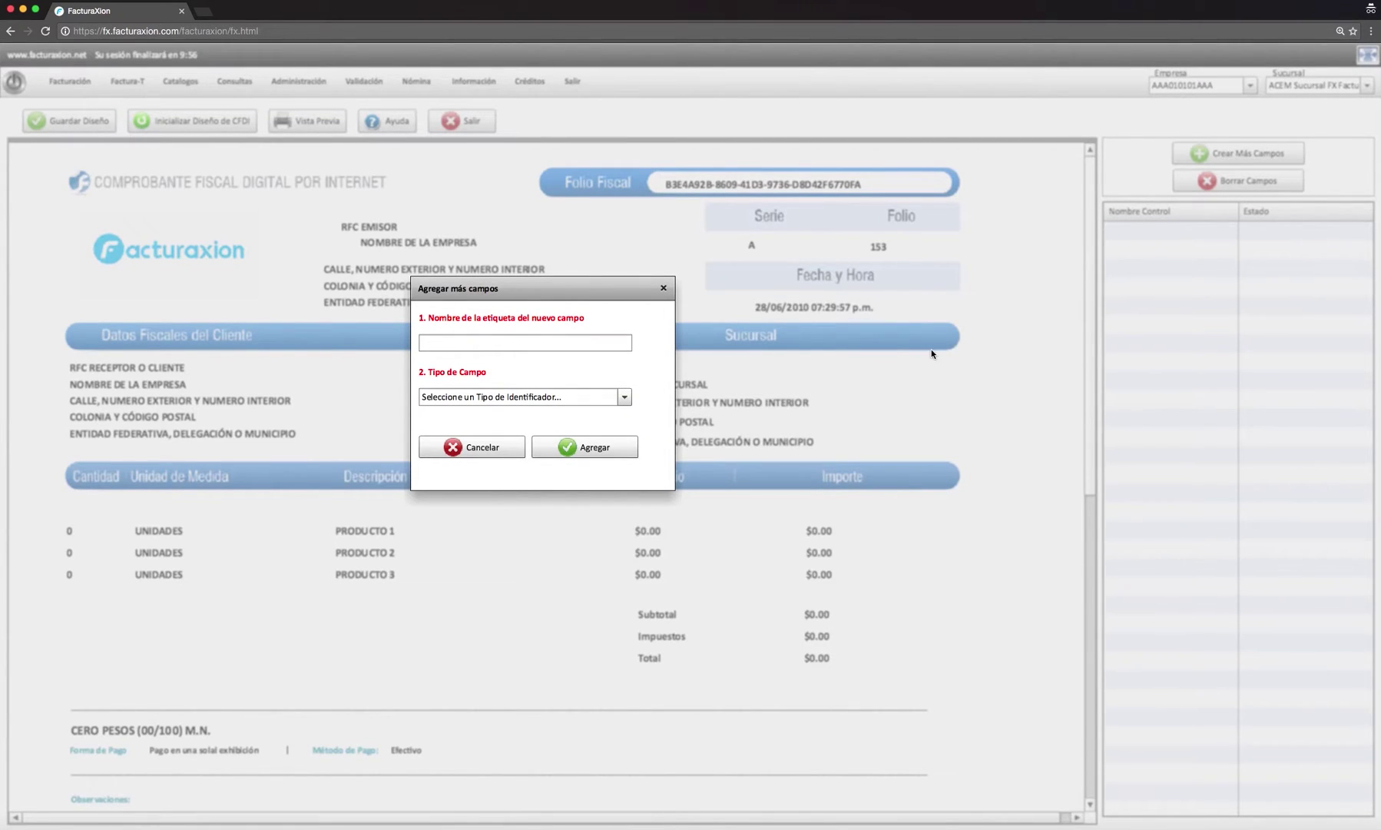
left_click(526, 345)
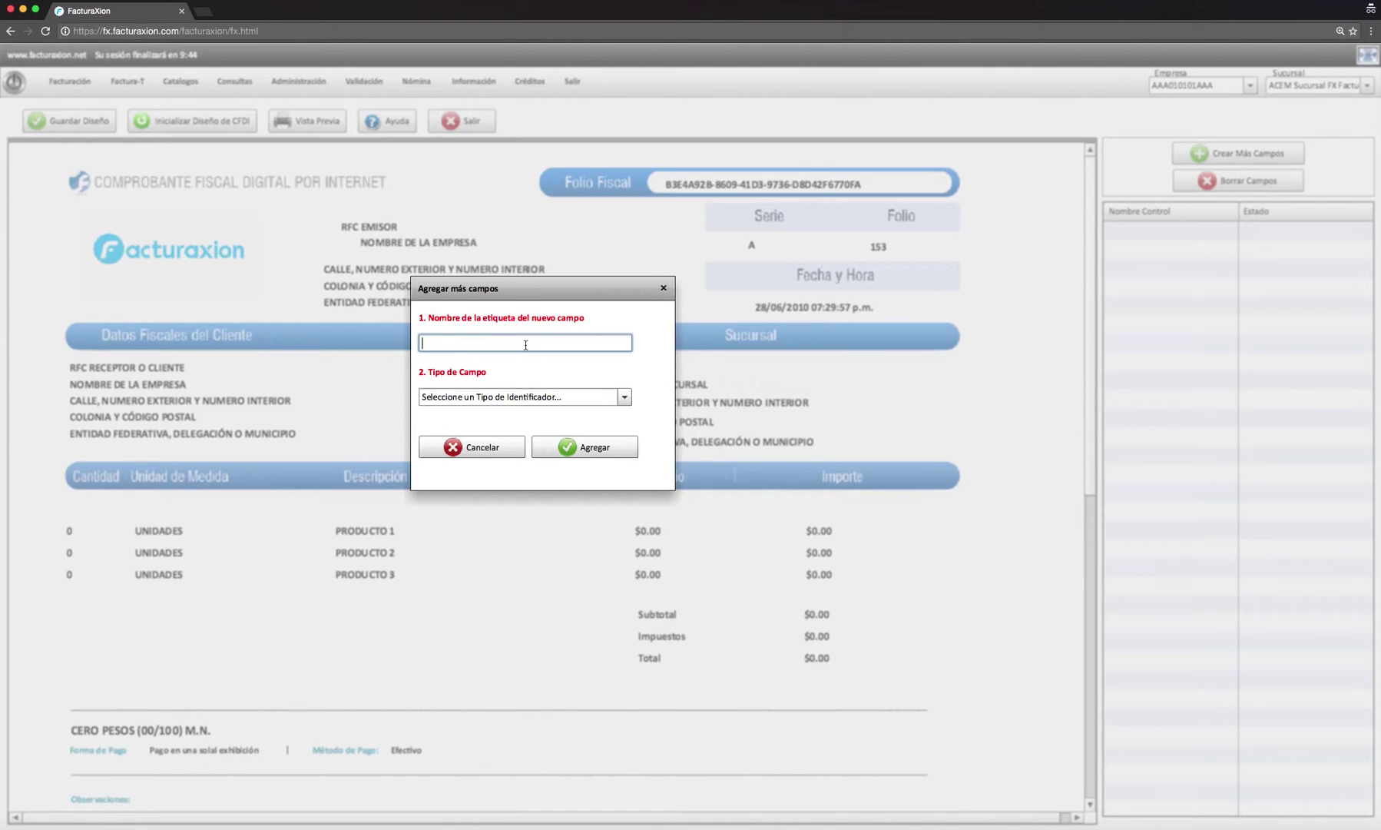
type("TIPO FACTURA")
left_click(626, 397)
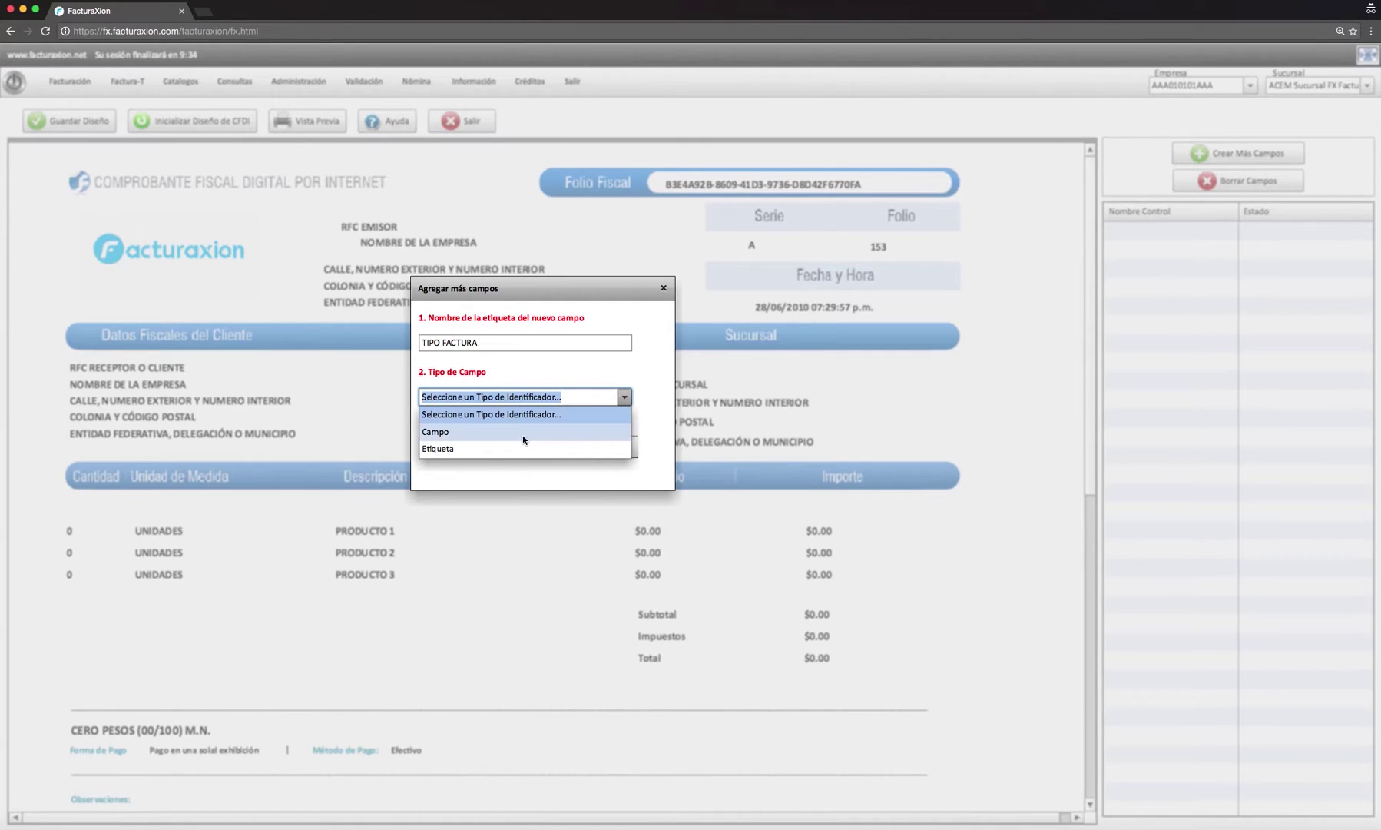
left_click(456, 434)
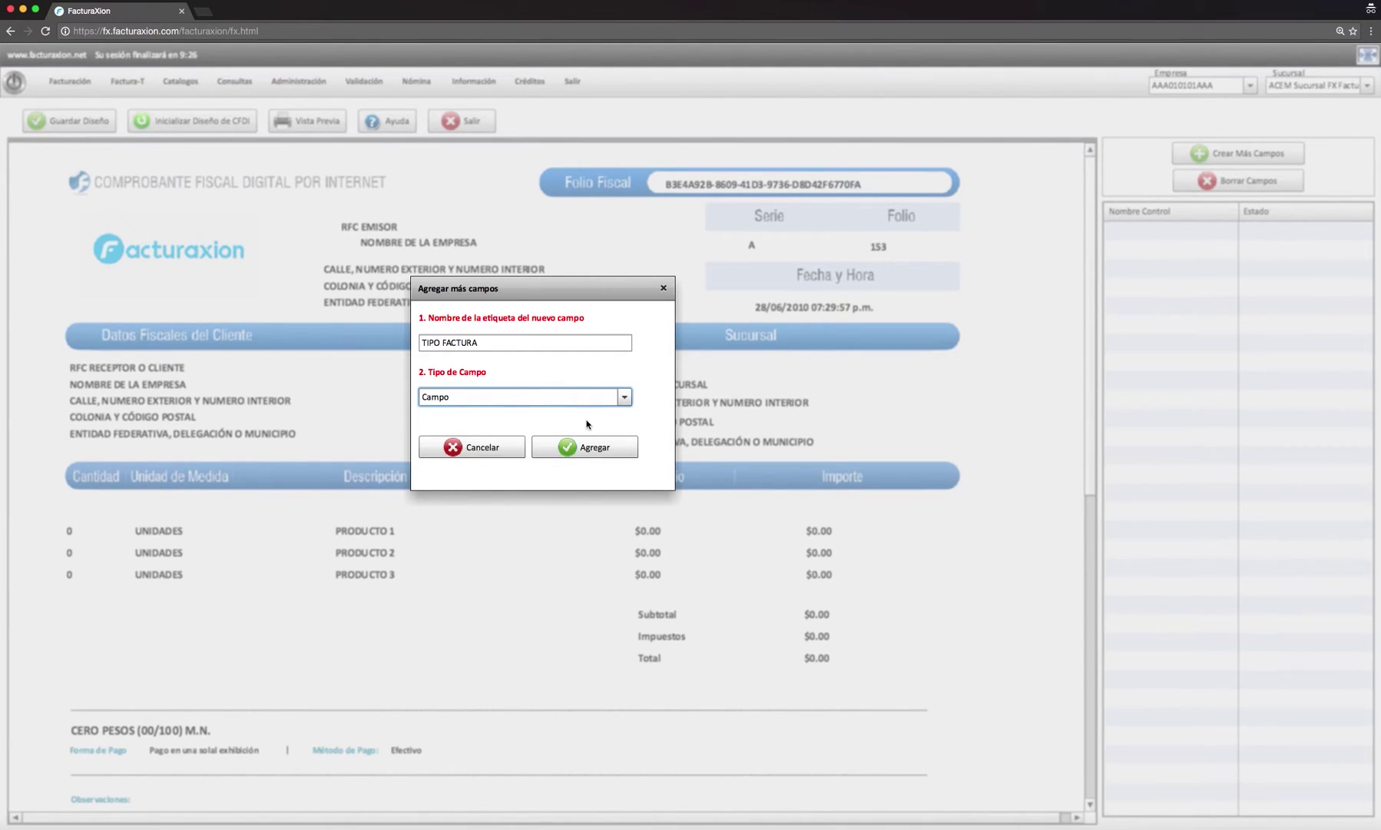
left_click_drag(483, 342, 446, 343)
left_click(499, 343)
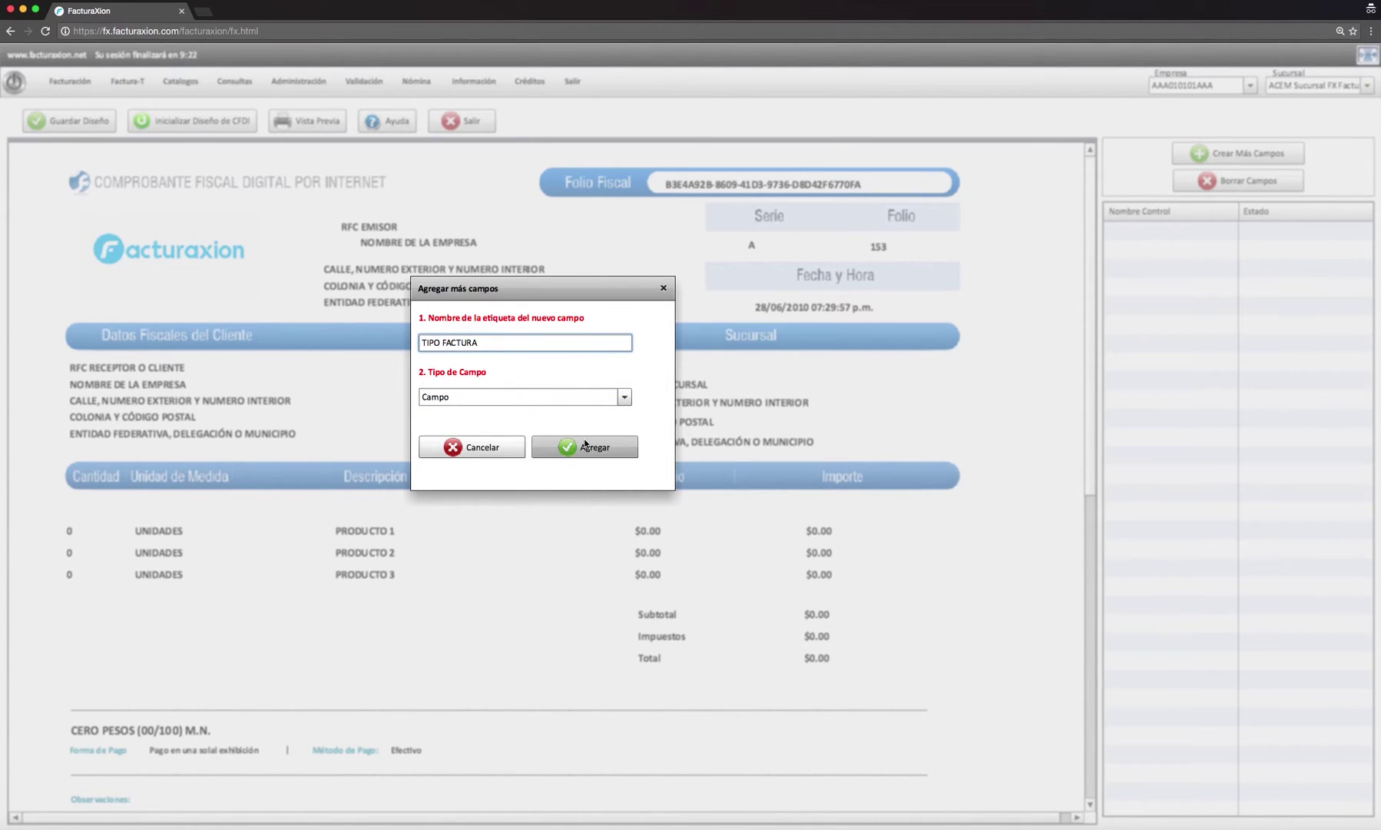
left_click(625, 398)
left_click(648, 419)
left_click(618, 448)
left_click(680, 466)
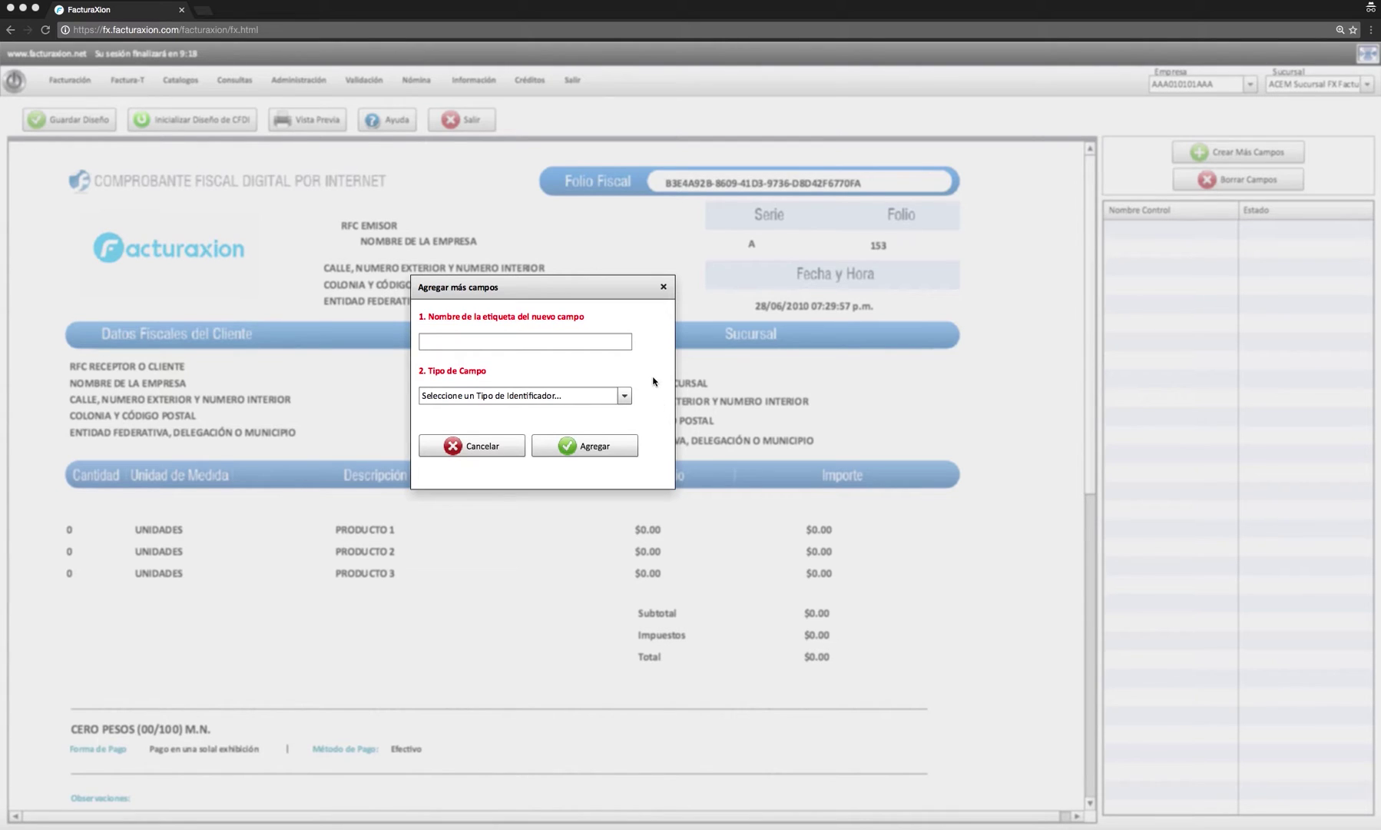
- Add a new Campo-type field named COMPROBANTE
left_click(618, 347)
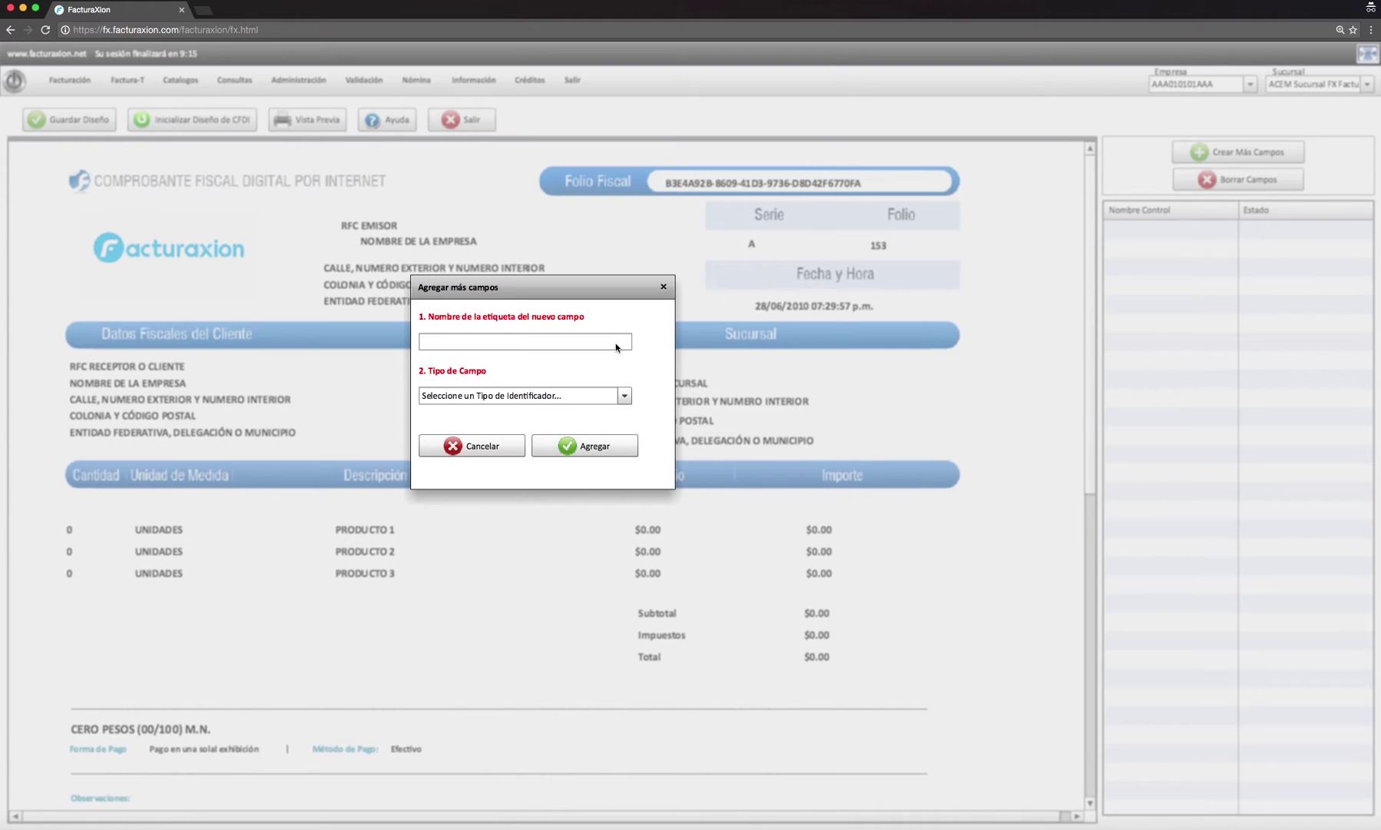
left_click(616, 345)
left_click(624, 396)
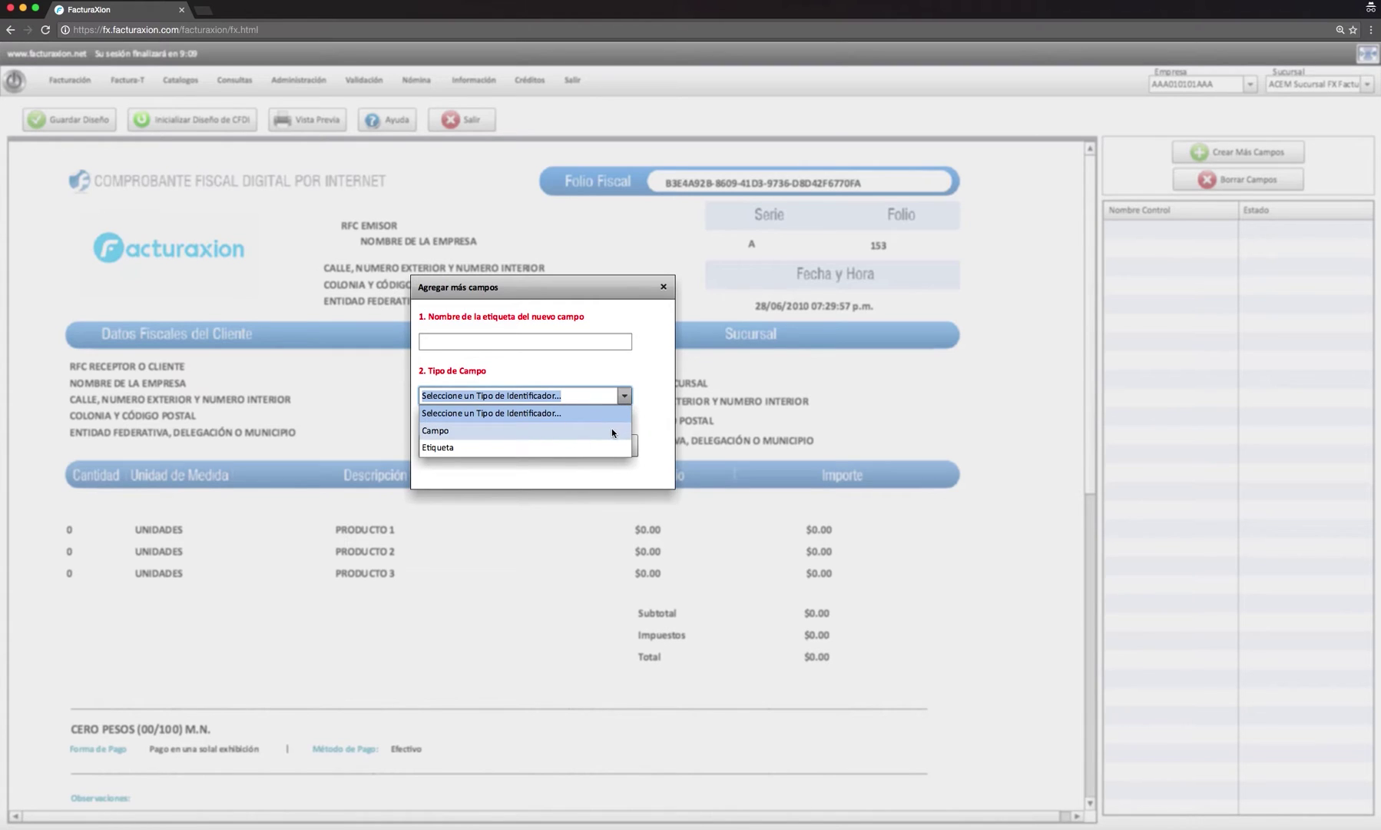
left_click(567, 343)
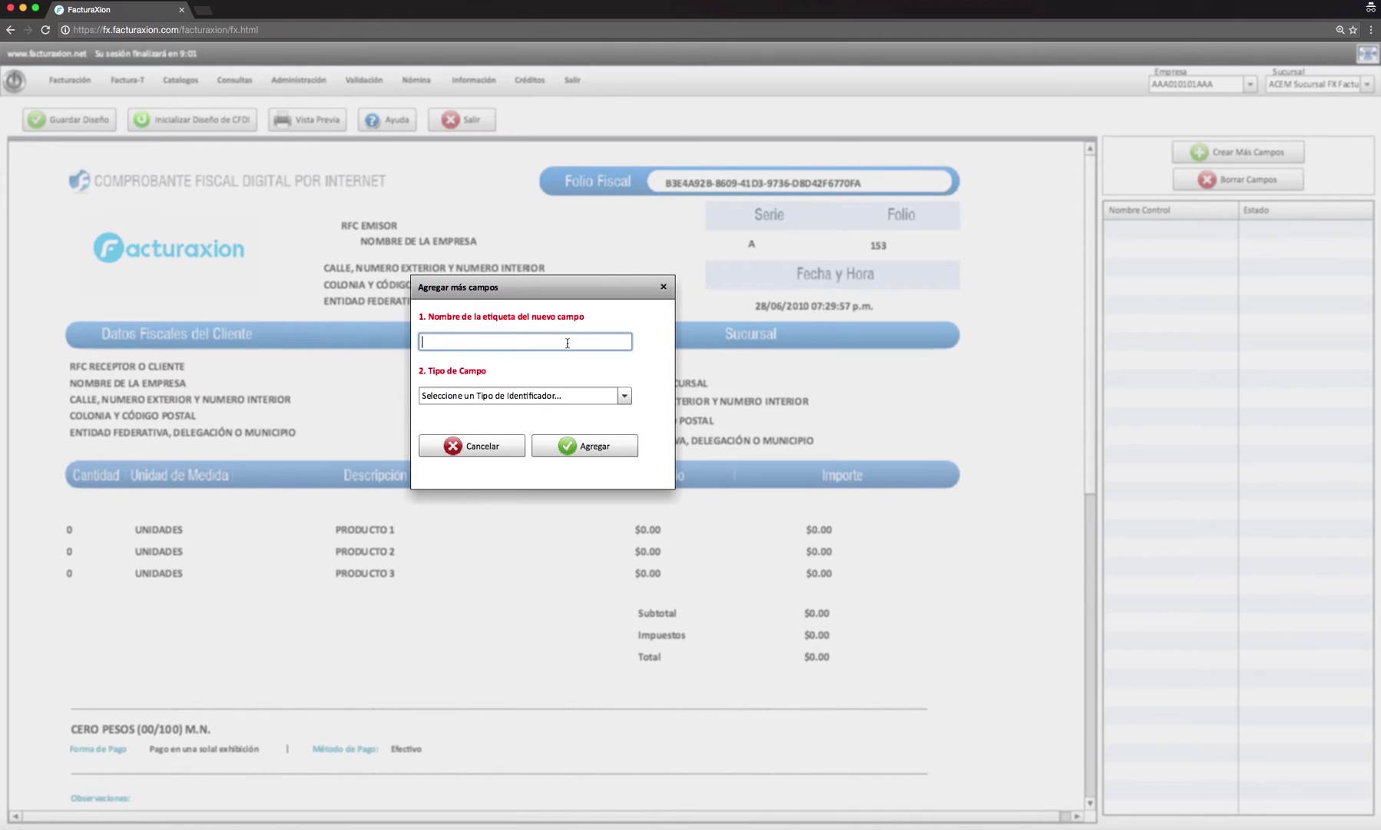
type("COMPROBANTE")
left_click(624, 396)
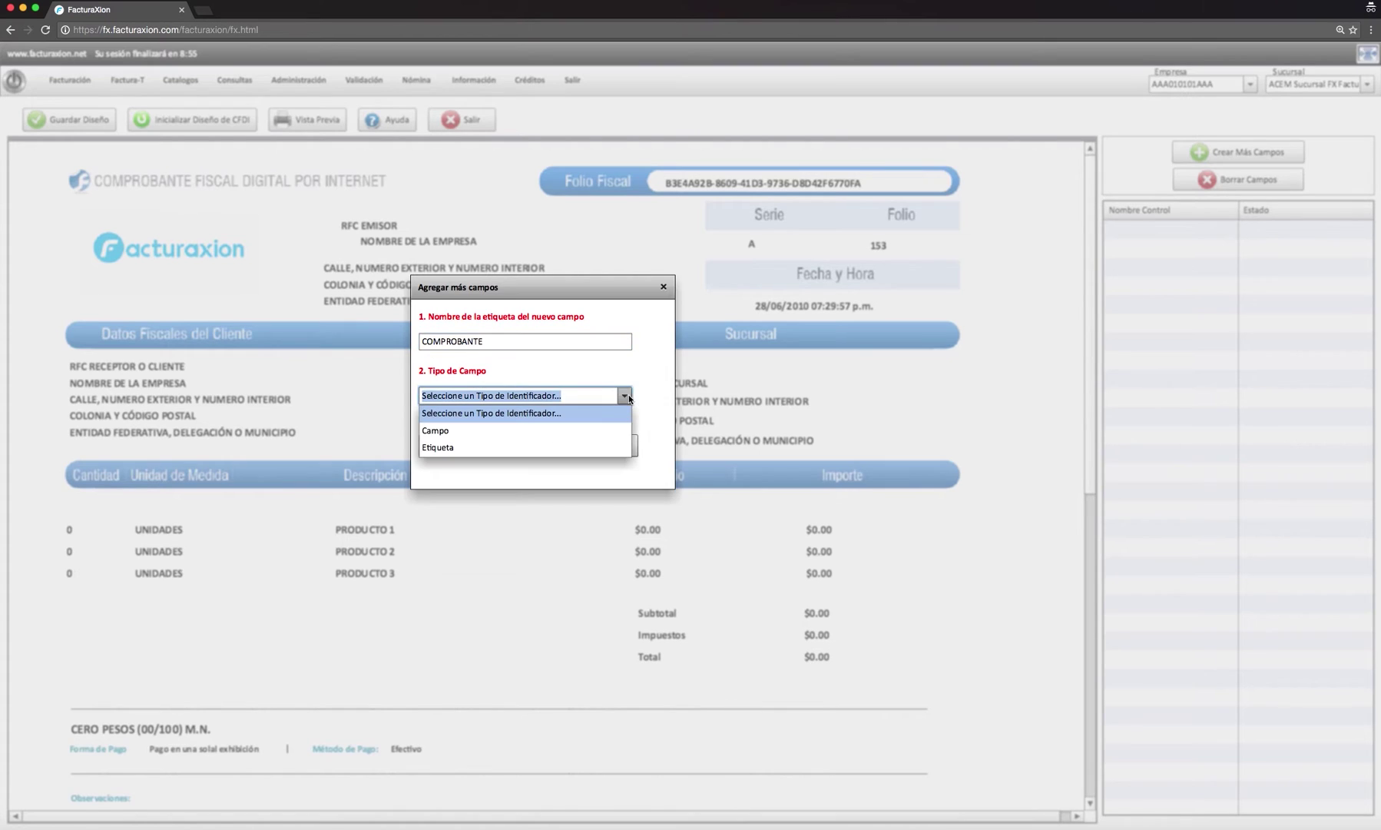
left_click(597, 431)
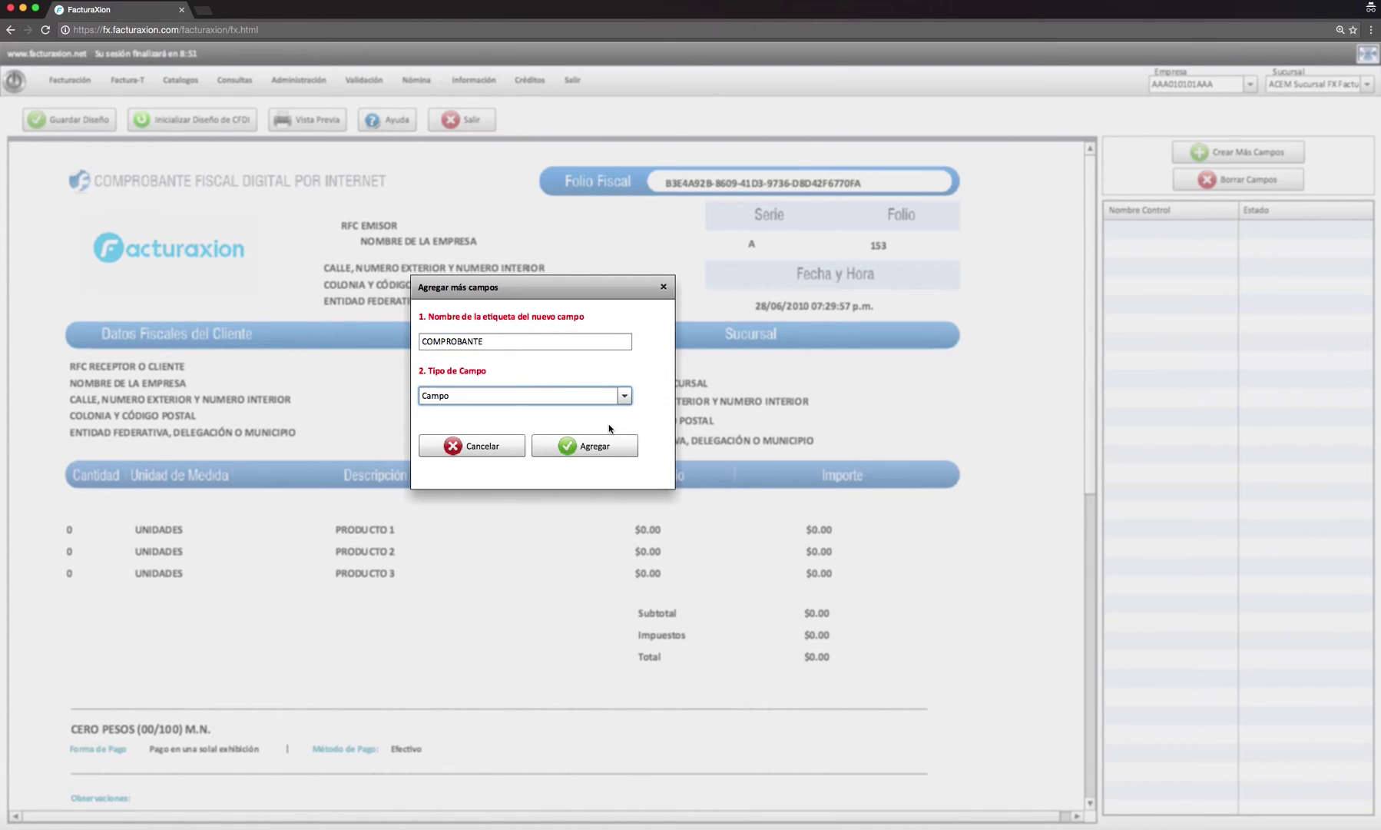
left_click(607, 445)
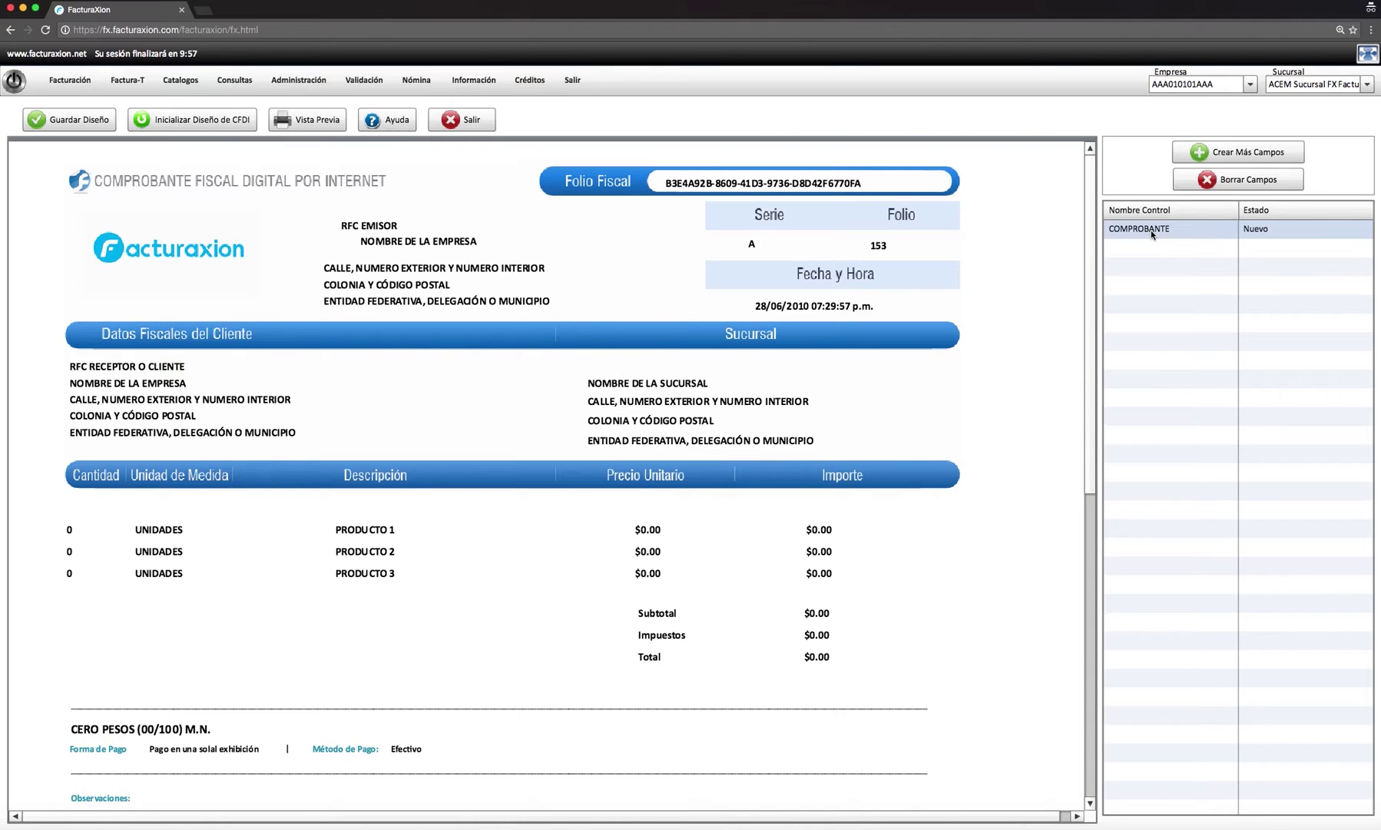
- Place COMPROBANTE on the invoice between the client and branch address blocks, then save the design
left_click_drag(1150, 230, 910, 408)
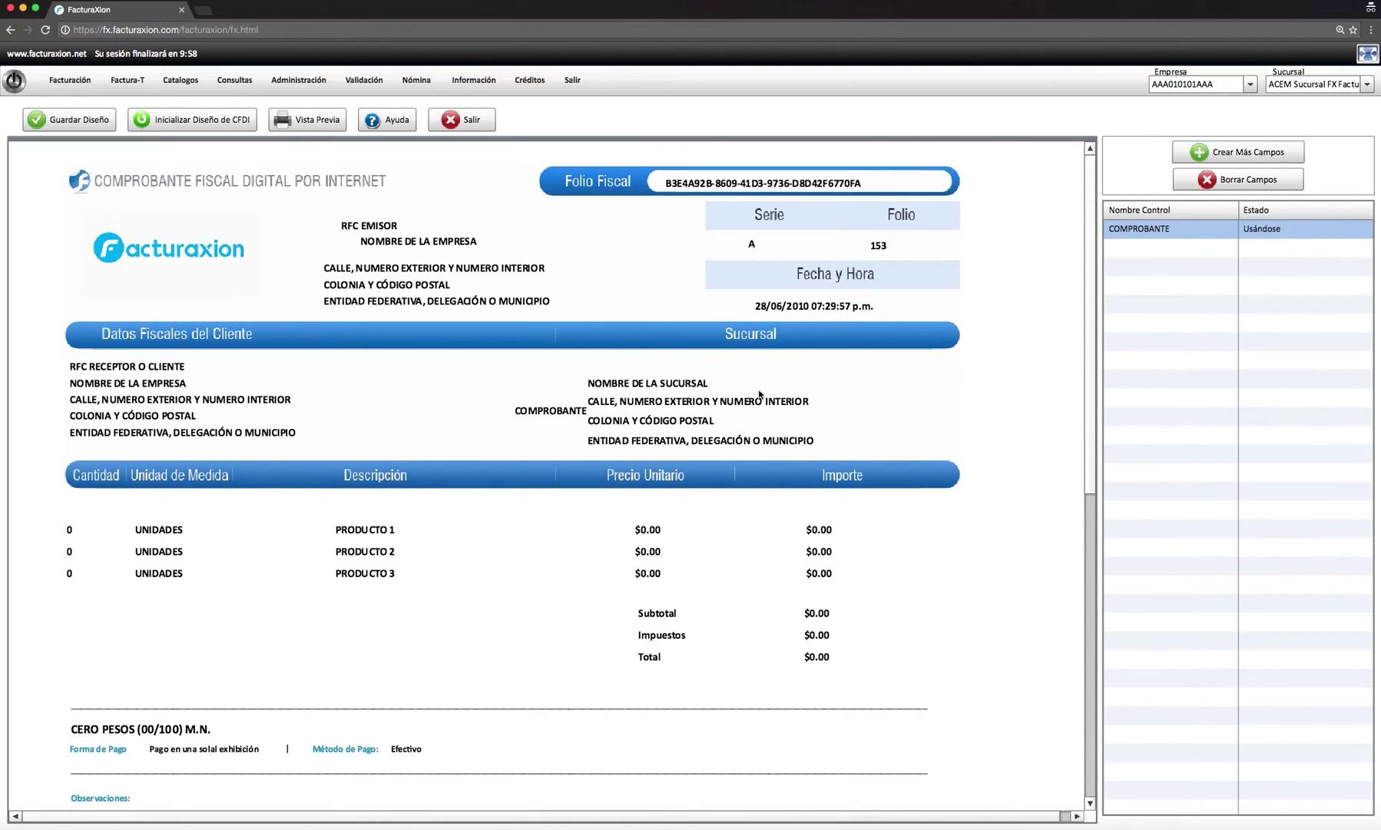
left_click_drag(534, 411, 430, 386)
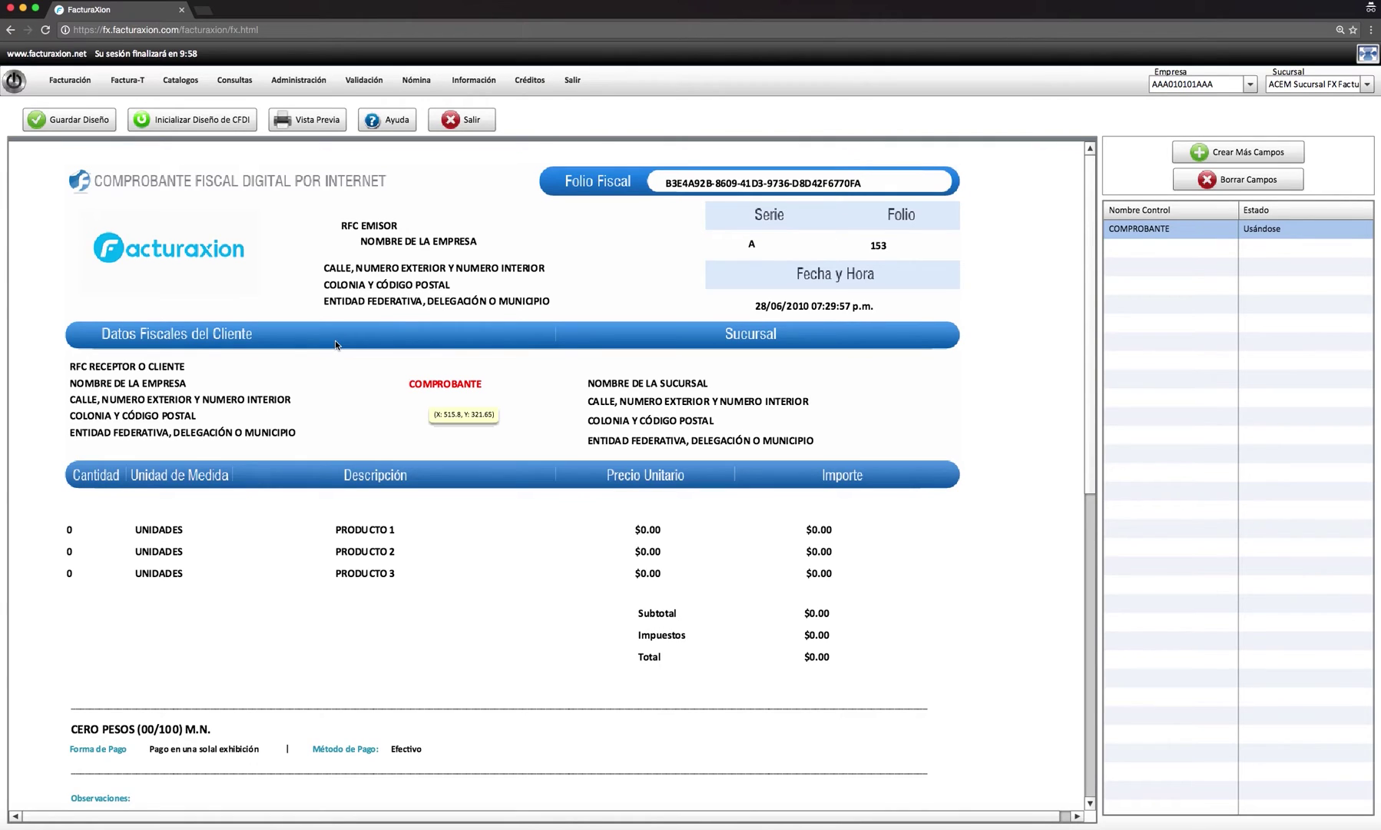
left_click(284, 287)
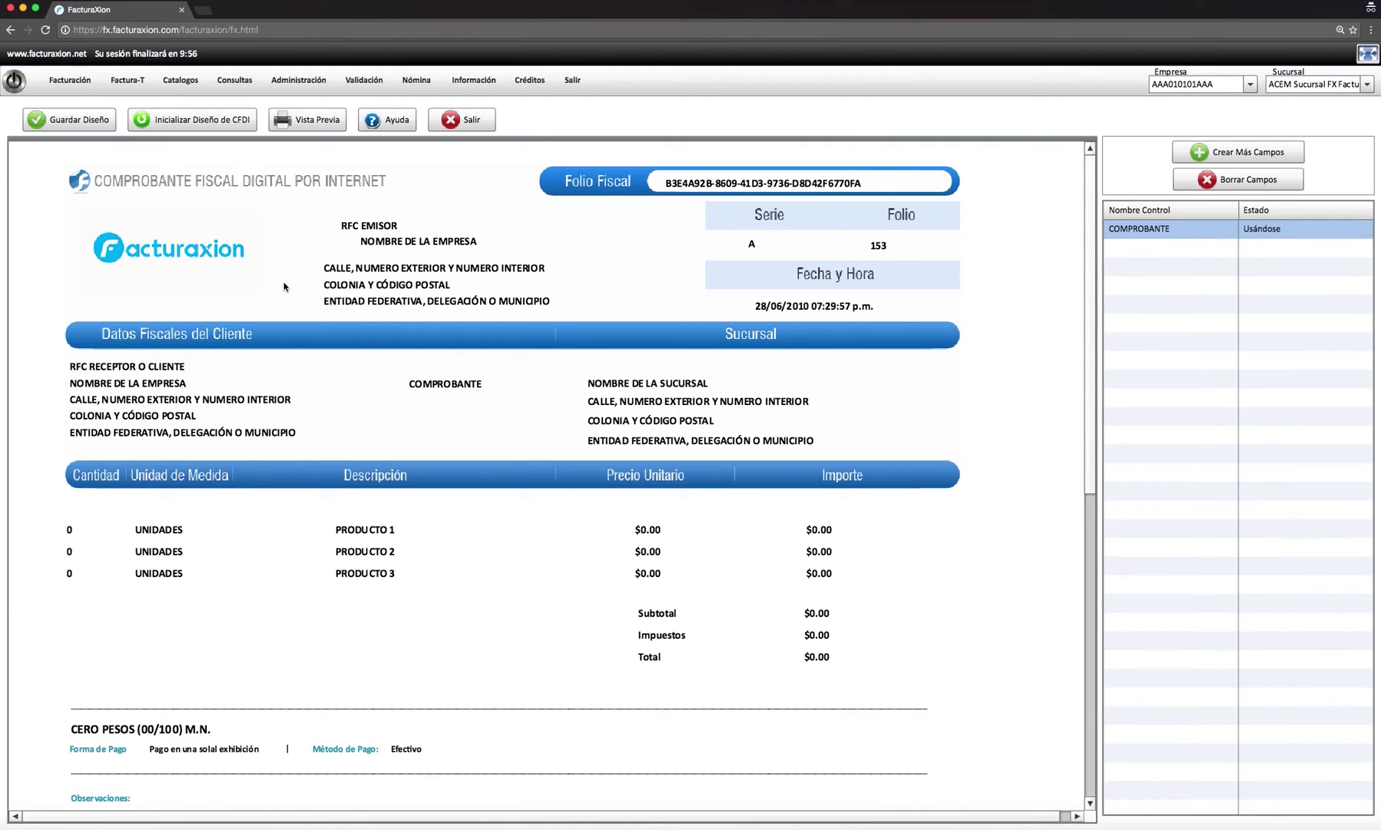
left_click(97, 128)
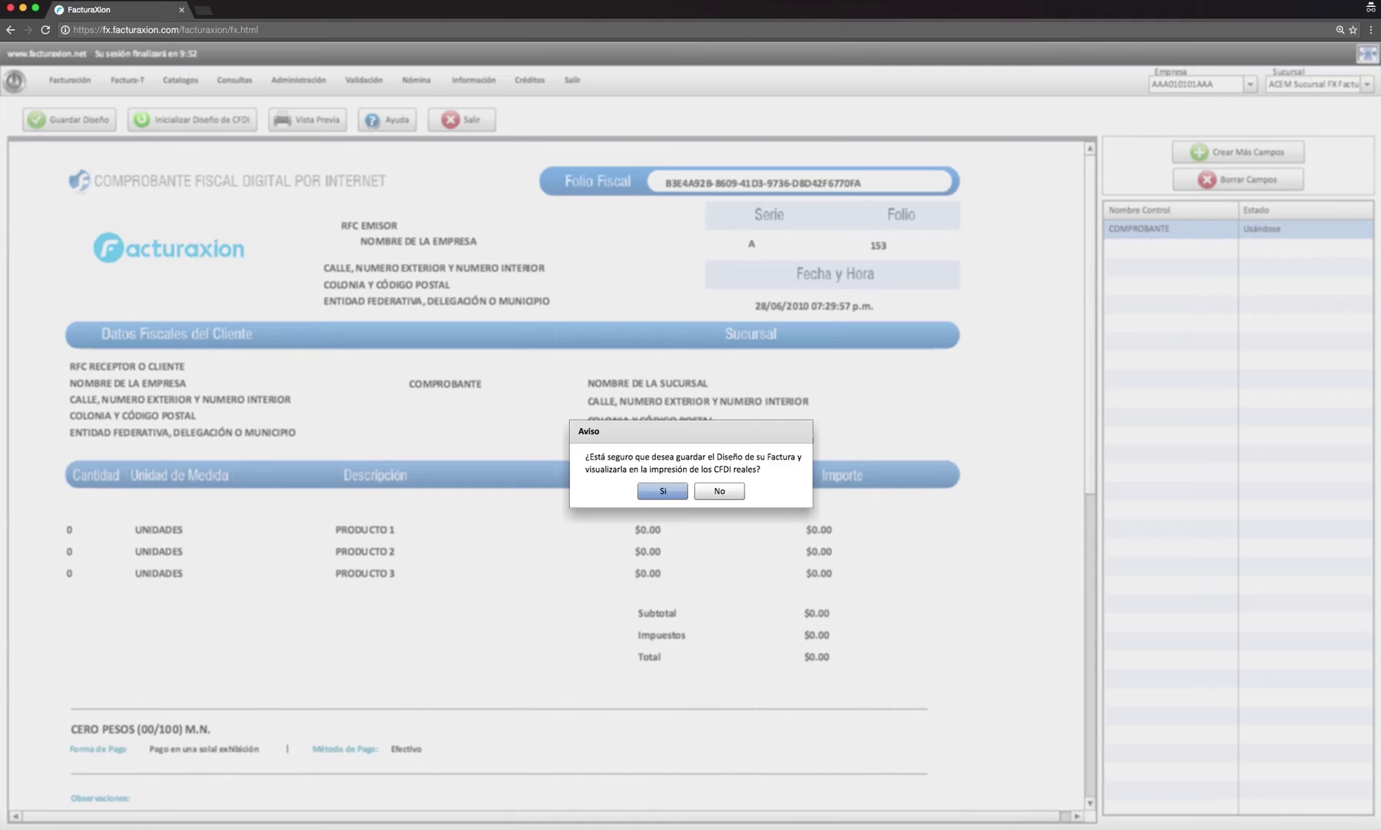
- Confirm saving the COMPROBANTE design to the production server
left_click(649, 493)
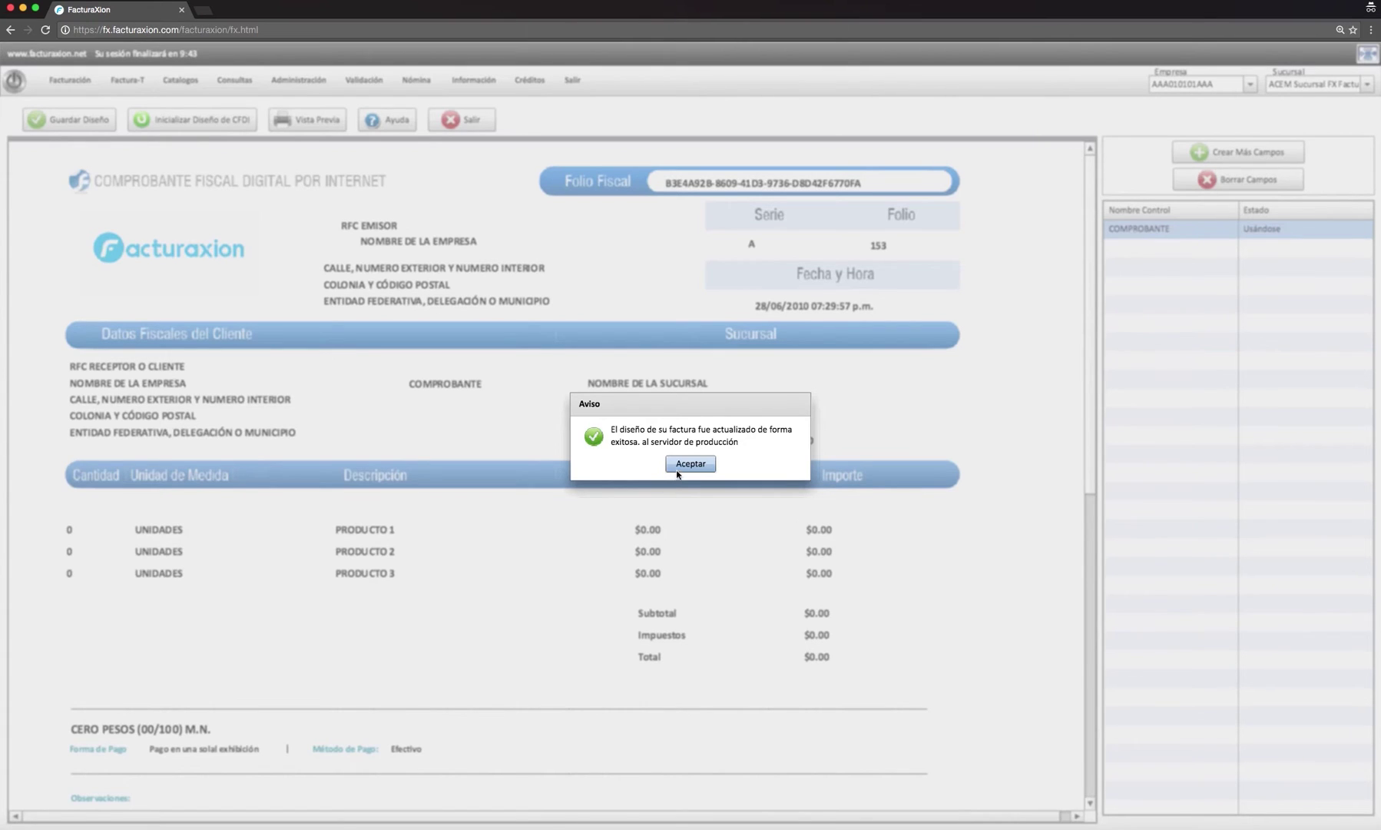
left_click(680, 463)
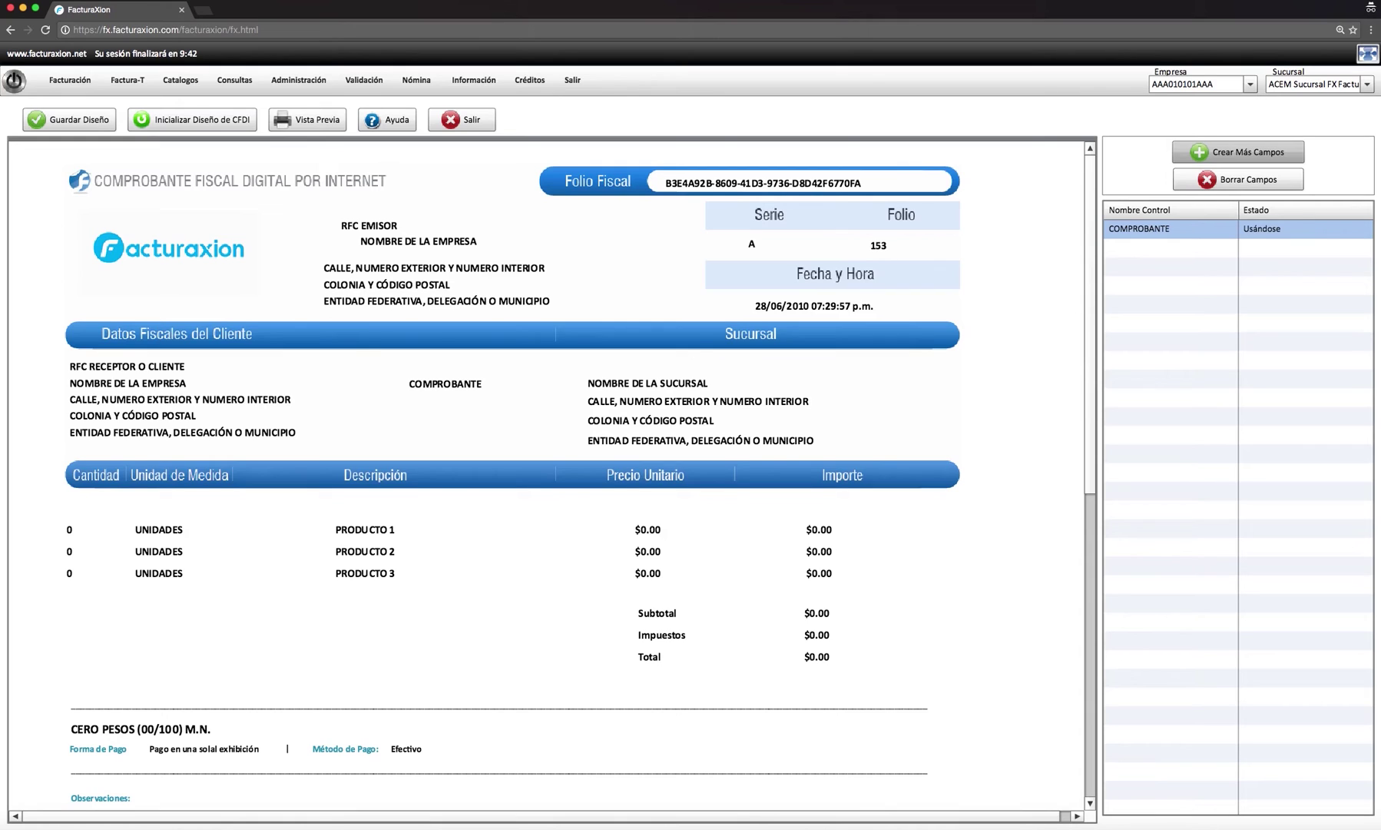
- Add an Etiqueta field named with the 10-digit phone number, replacing the old name
left_click(1240, 149)
left_click(561, 341)
left_click_drag(560, 341, 405, 345)
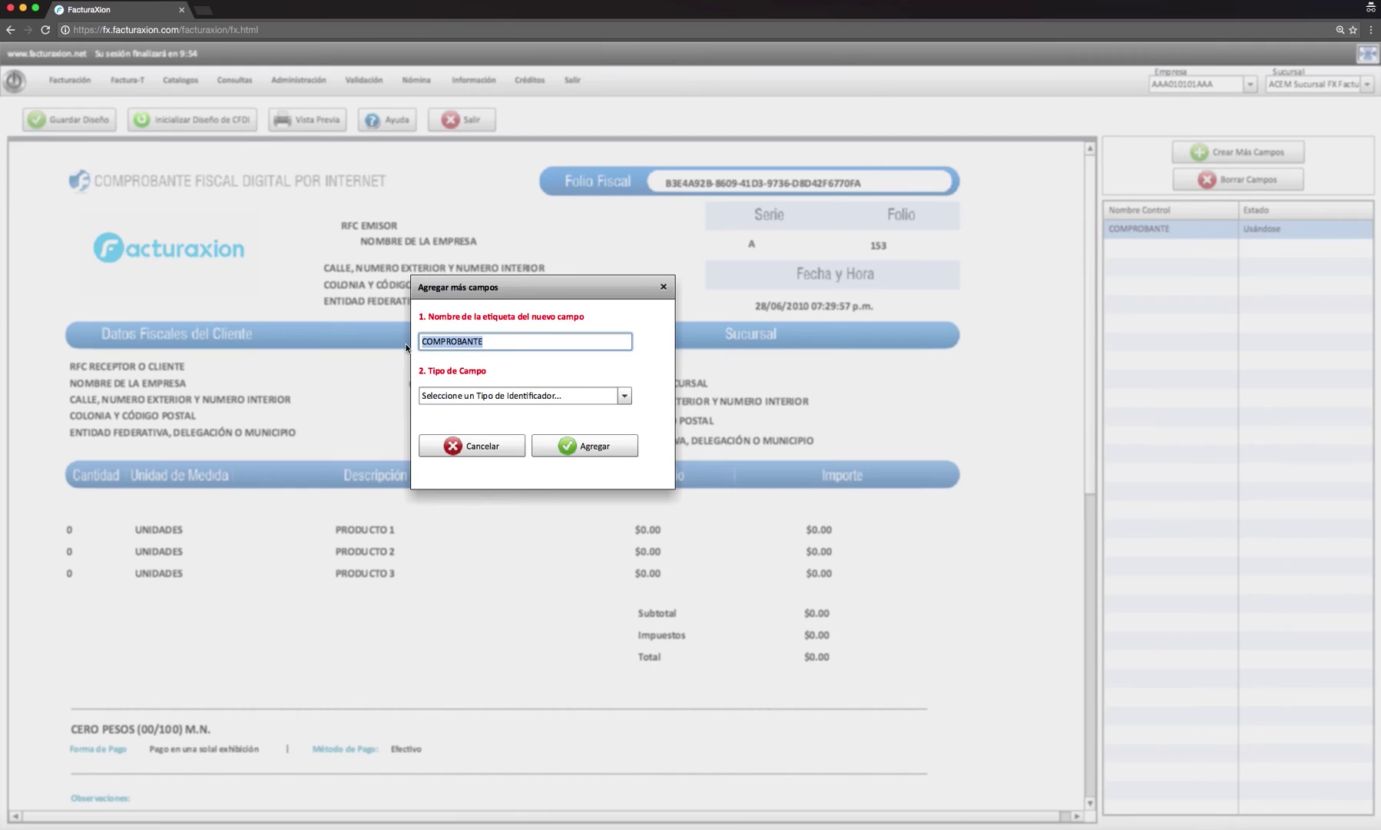
left_click(622, 395)
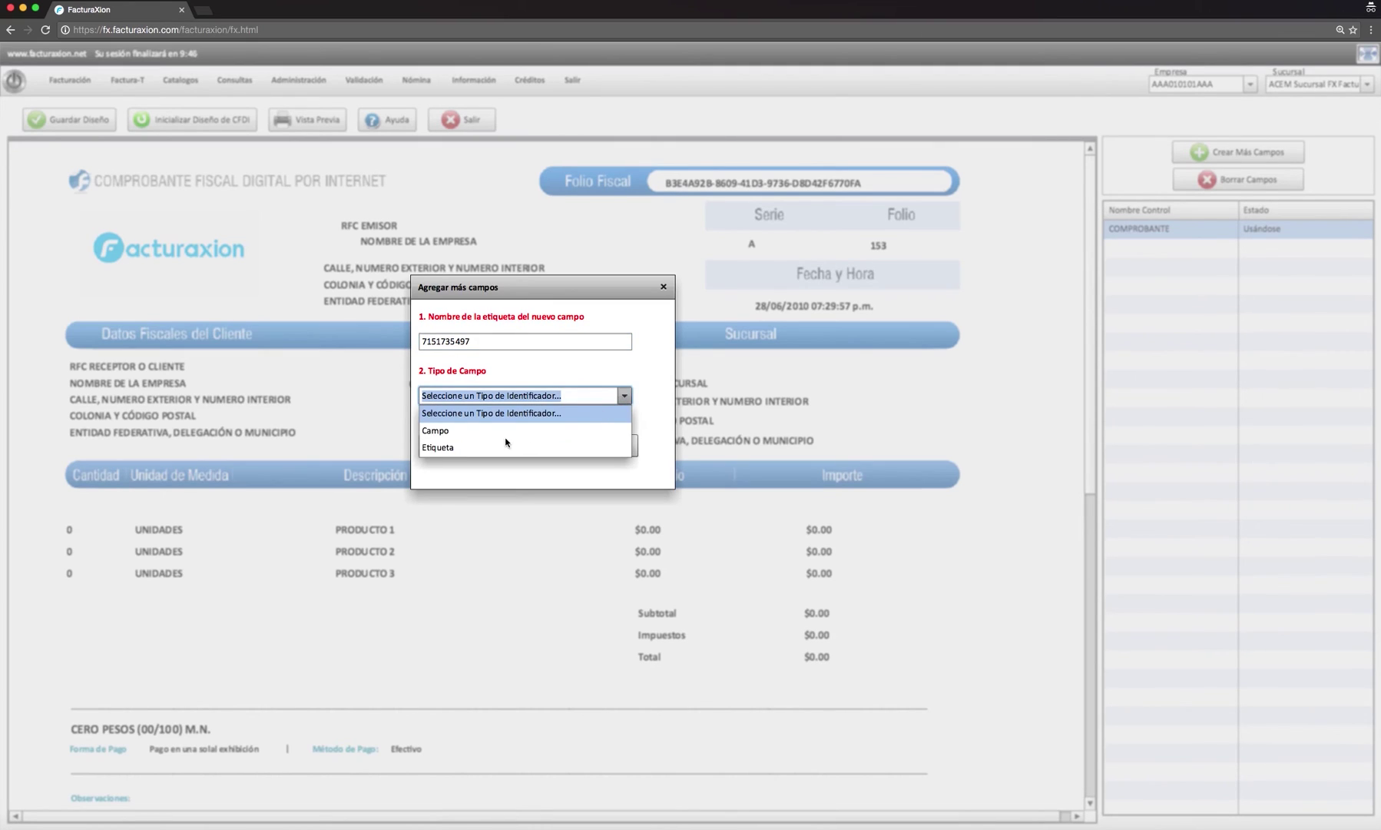
left_click(453, 447)
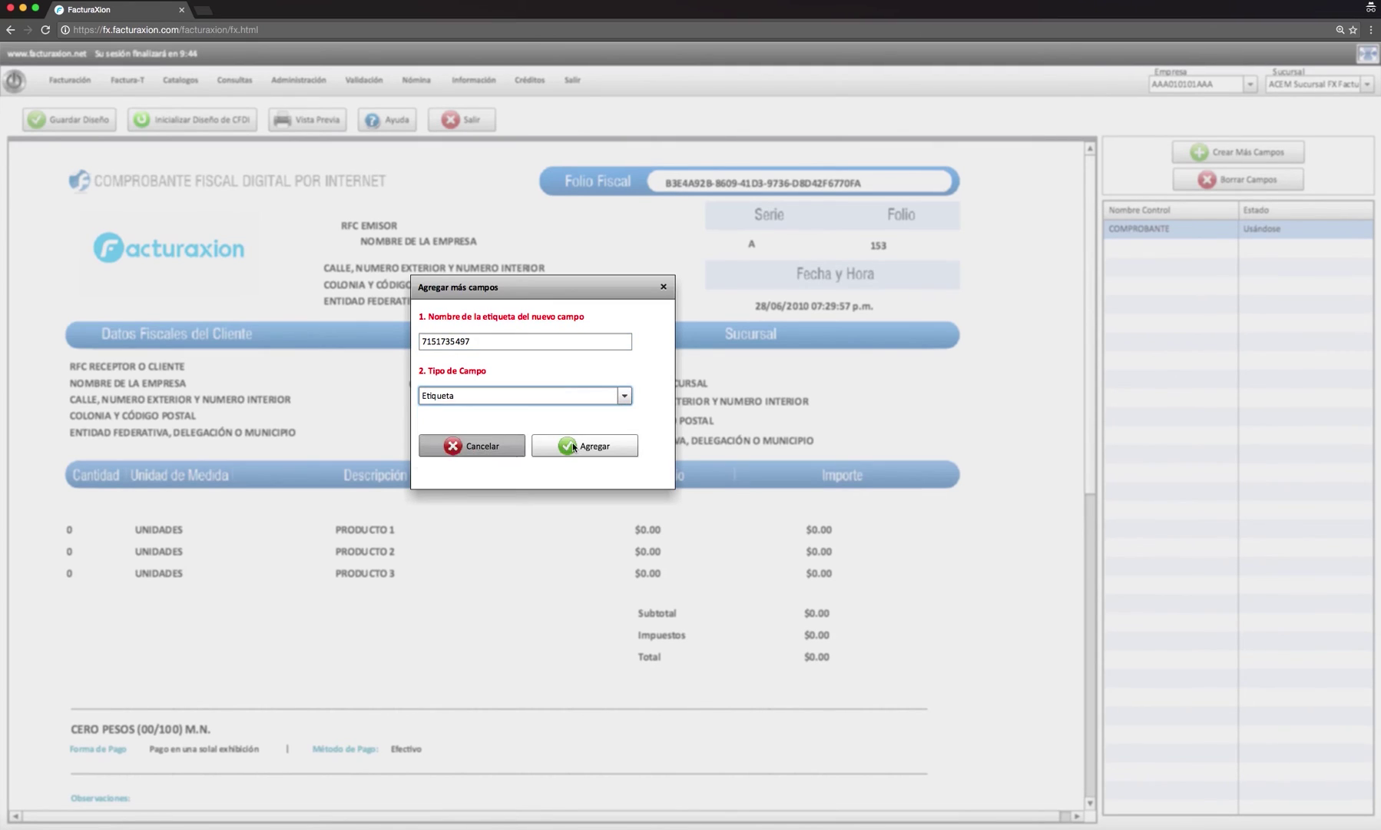
left_click(602, 448)
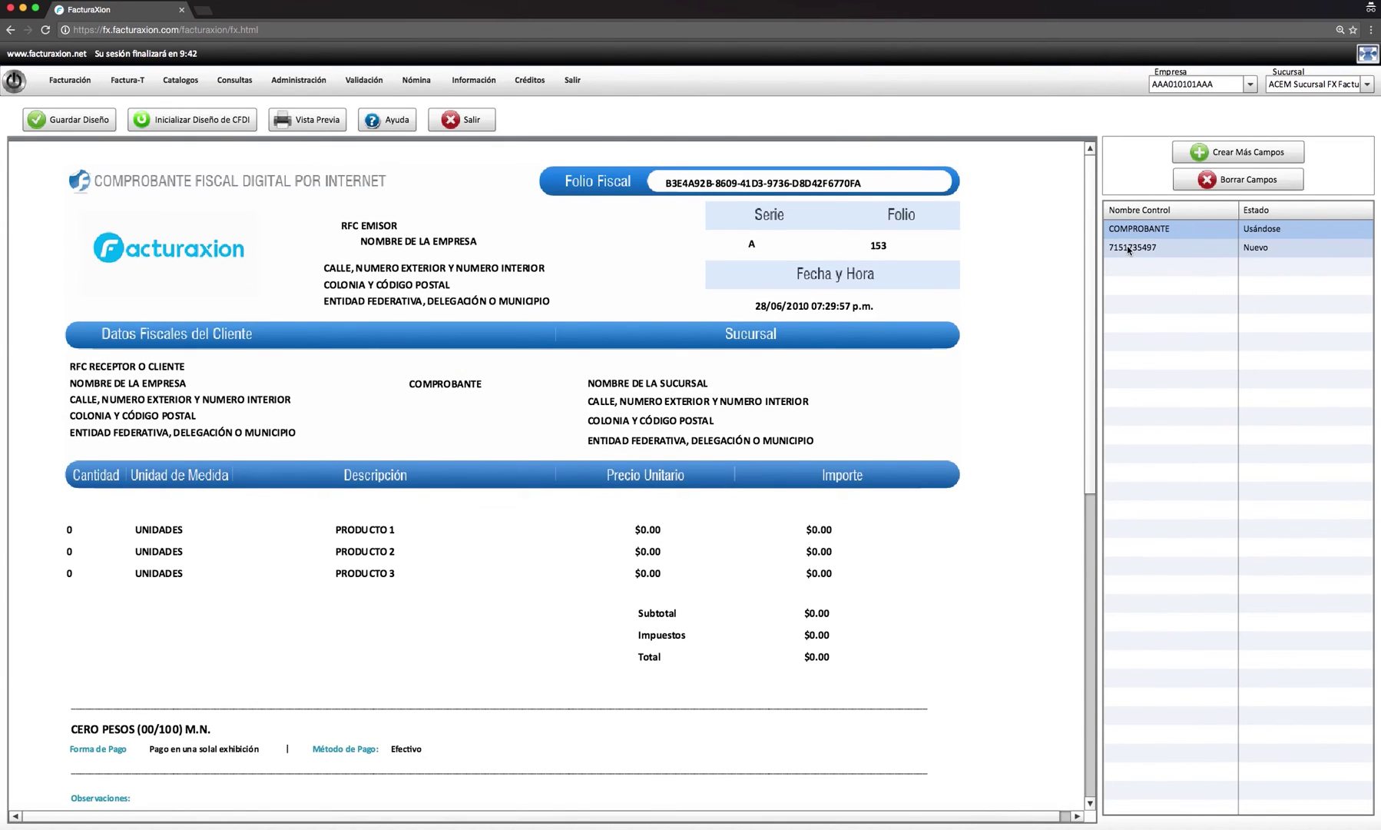
- Place the 10-digit phone-number label under COMPROBANTE on the invoice, then preview the design as PDF
left_click_drag(1128, 249, 965, 375)
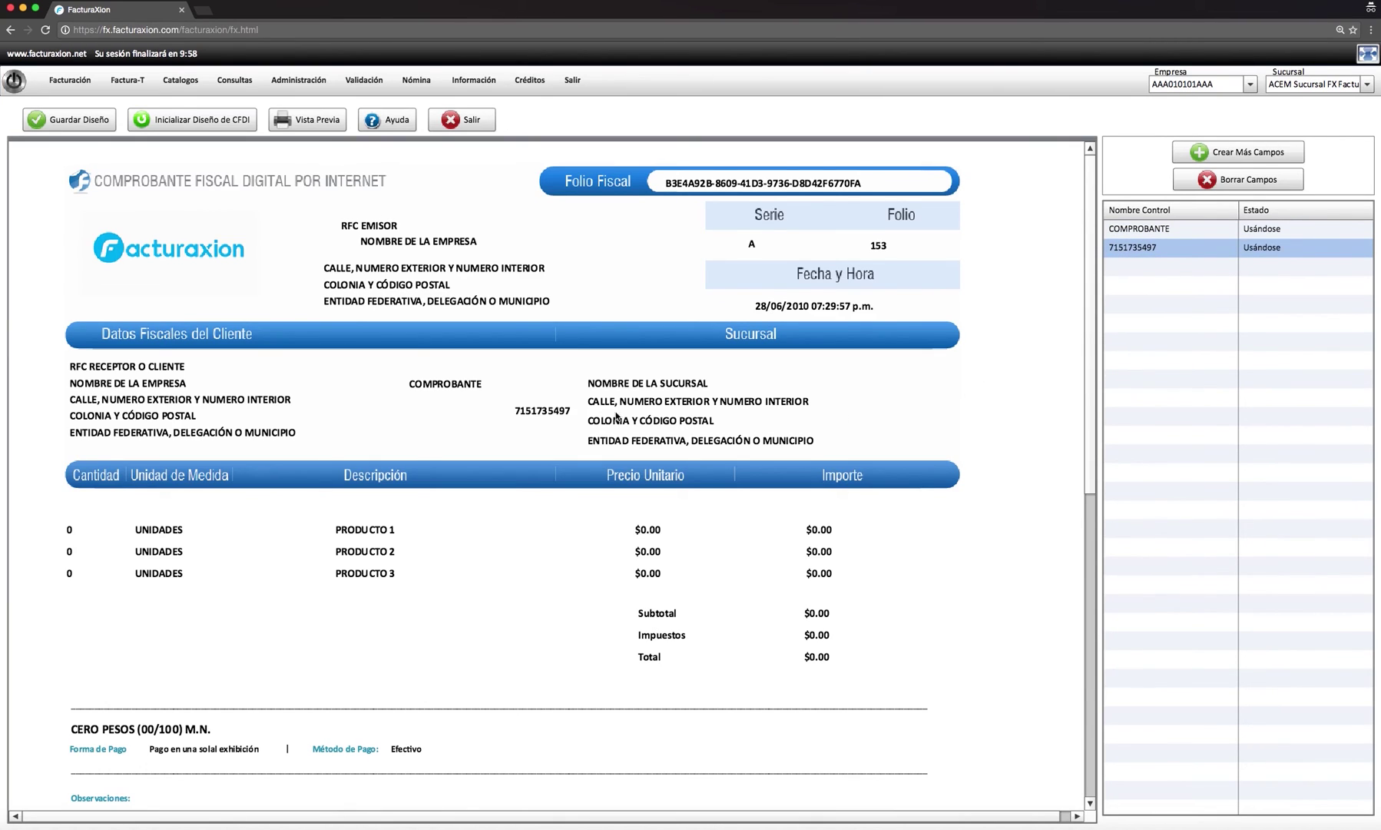
left_click_drag(538, 417, 451, 451)
left_click(322, 125)
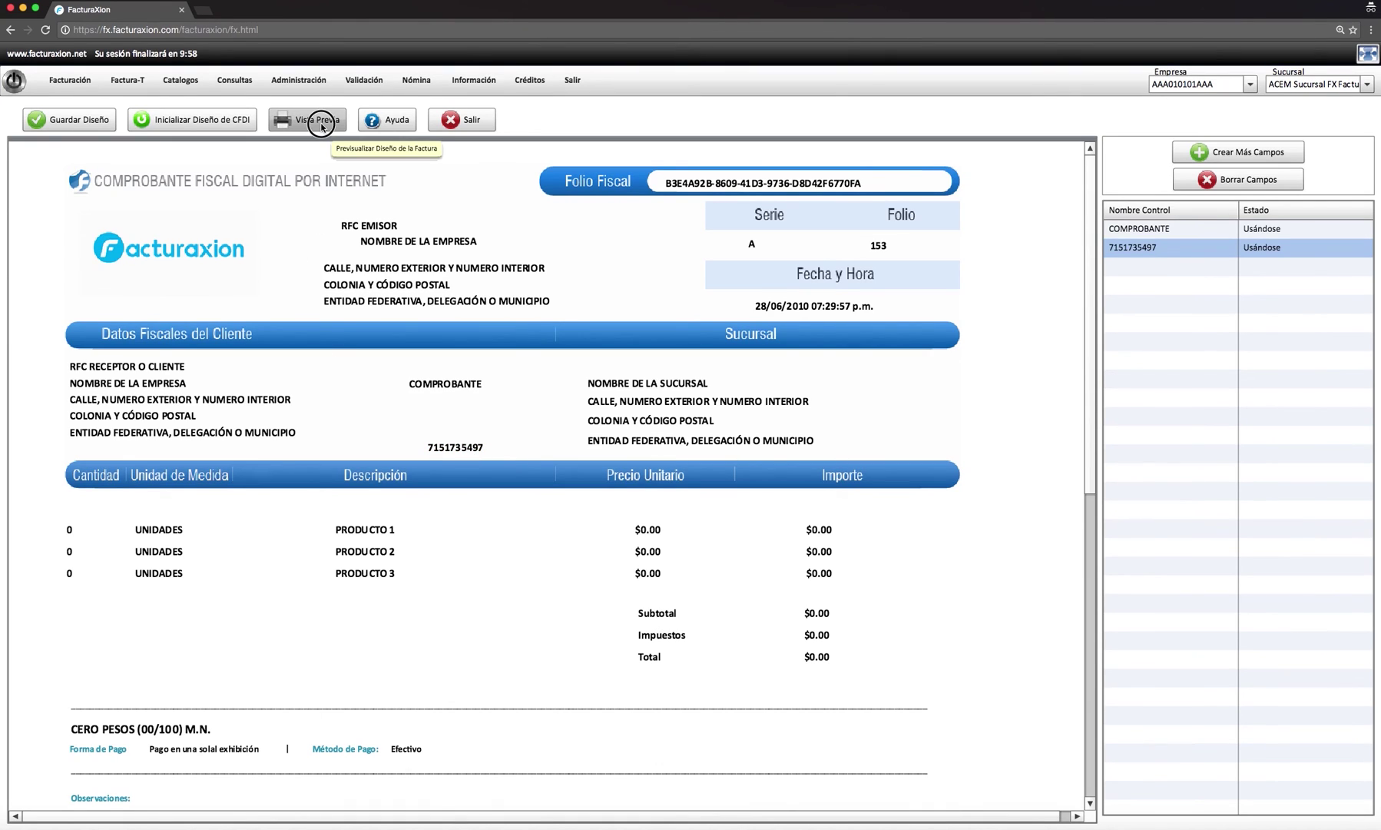